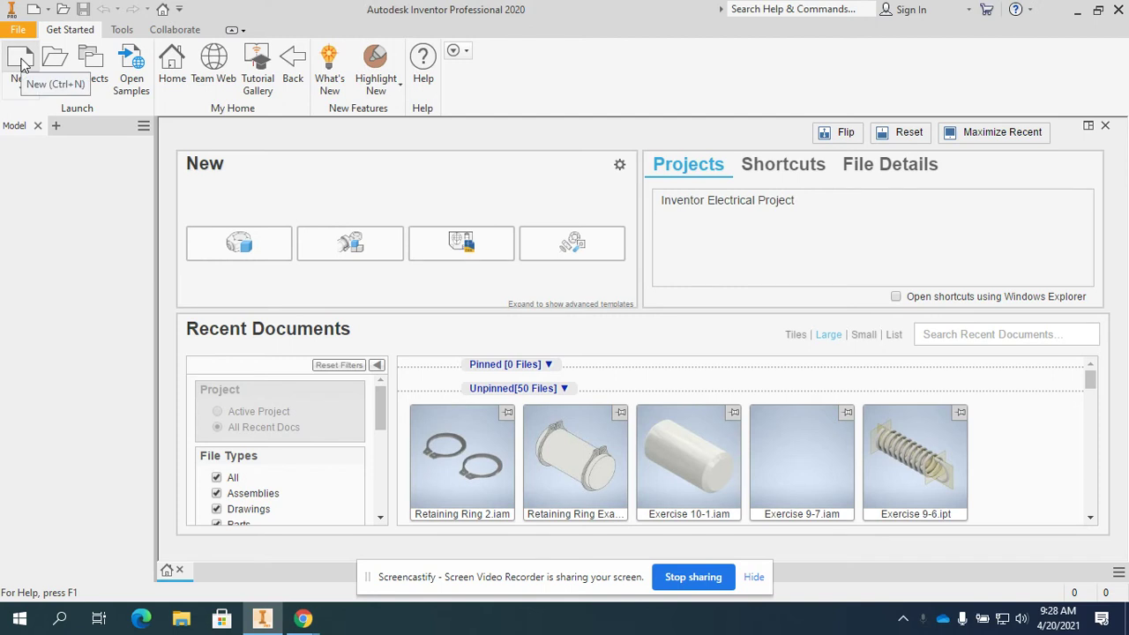
Create a new assembly from the Metric Standard (mm).iam template.
click(22, 64)
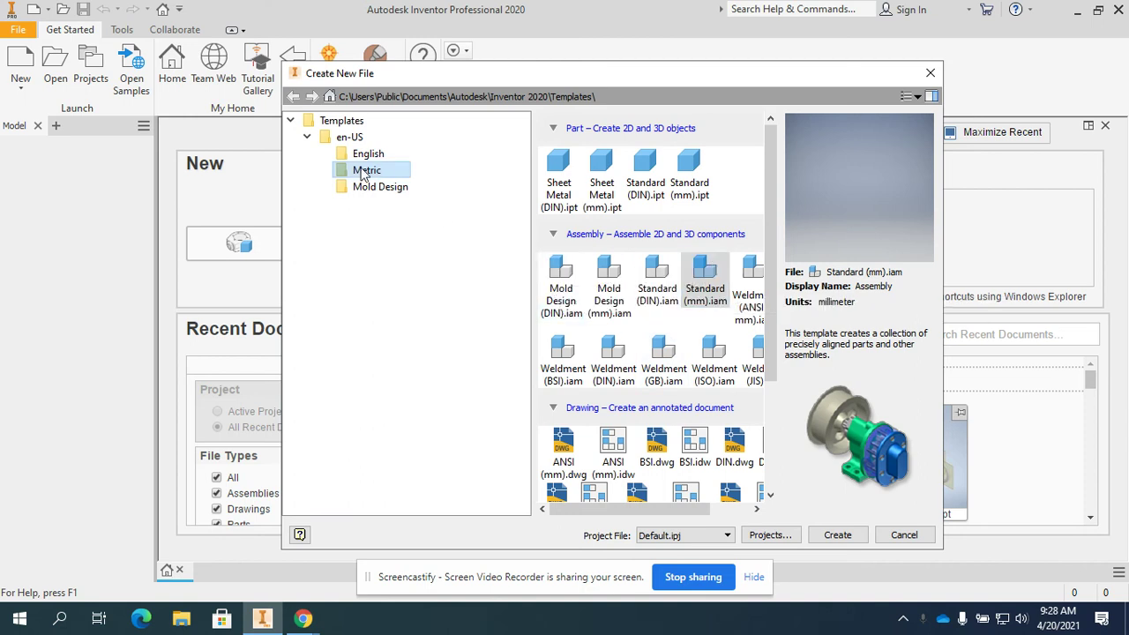
click(708, 293)
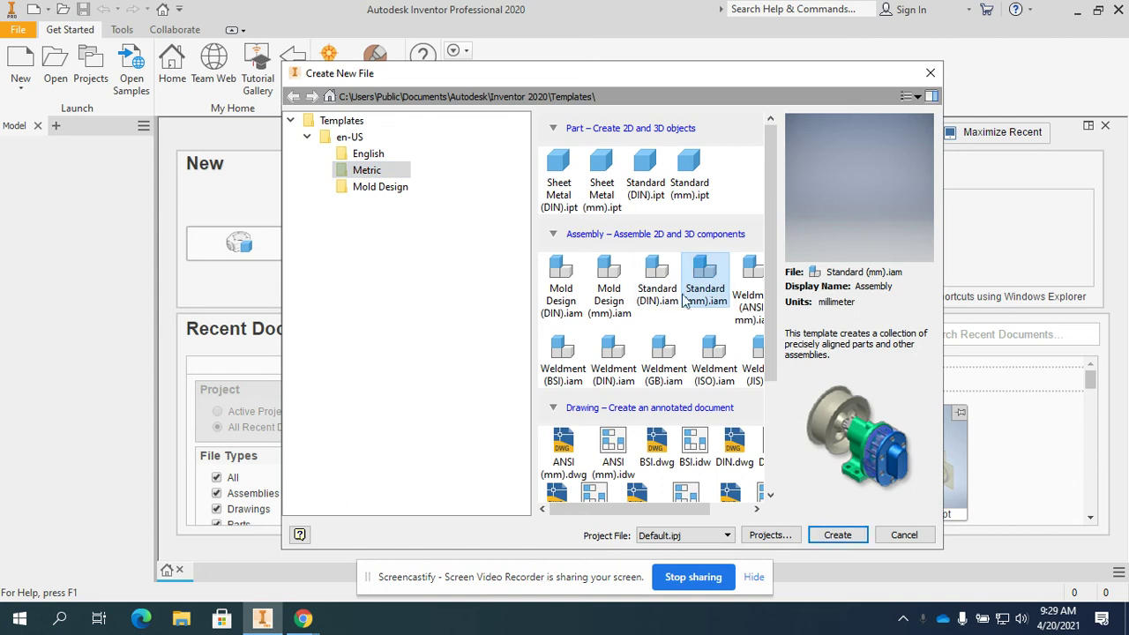
click(831, 536)
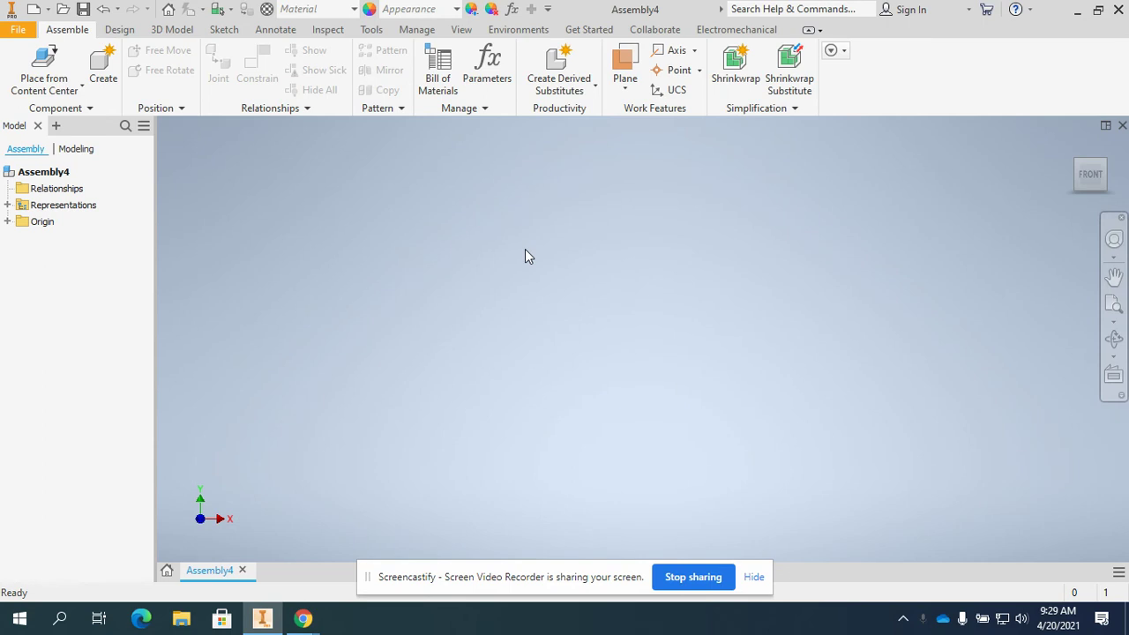
In Content Center, select the ANSI B 27.7M circlip under Shaft Parts > Circlips > External.
click(66, 95)
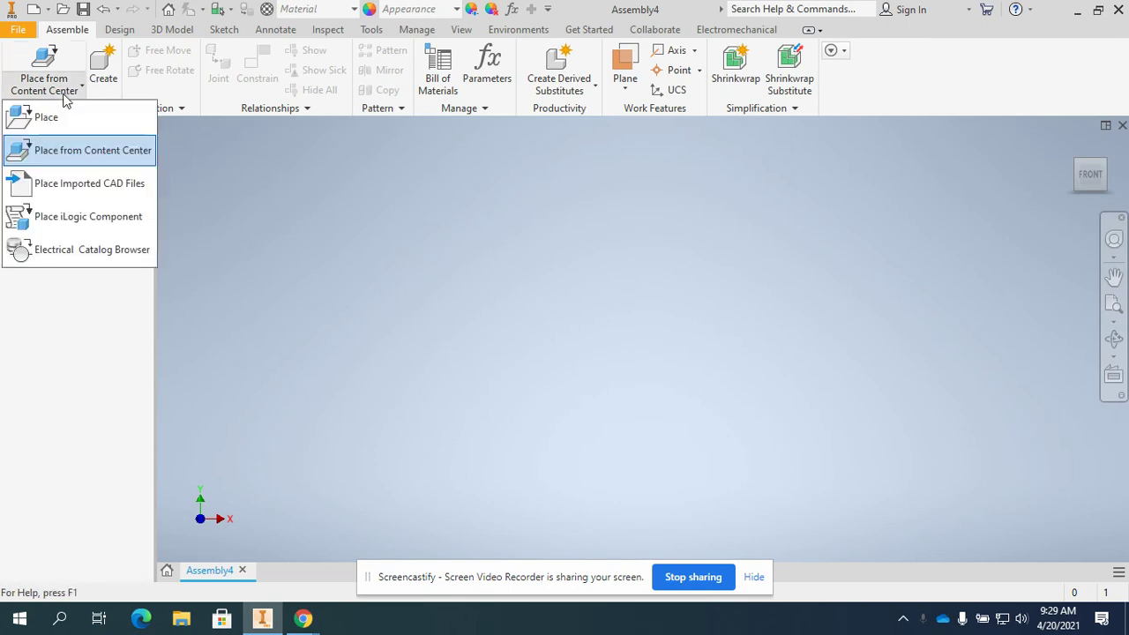
click(50, 155)
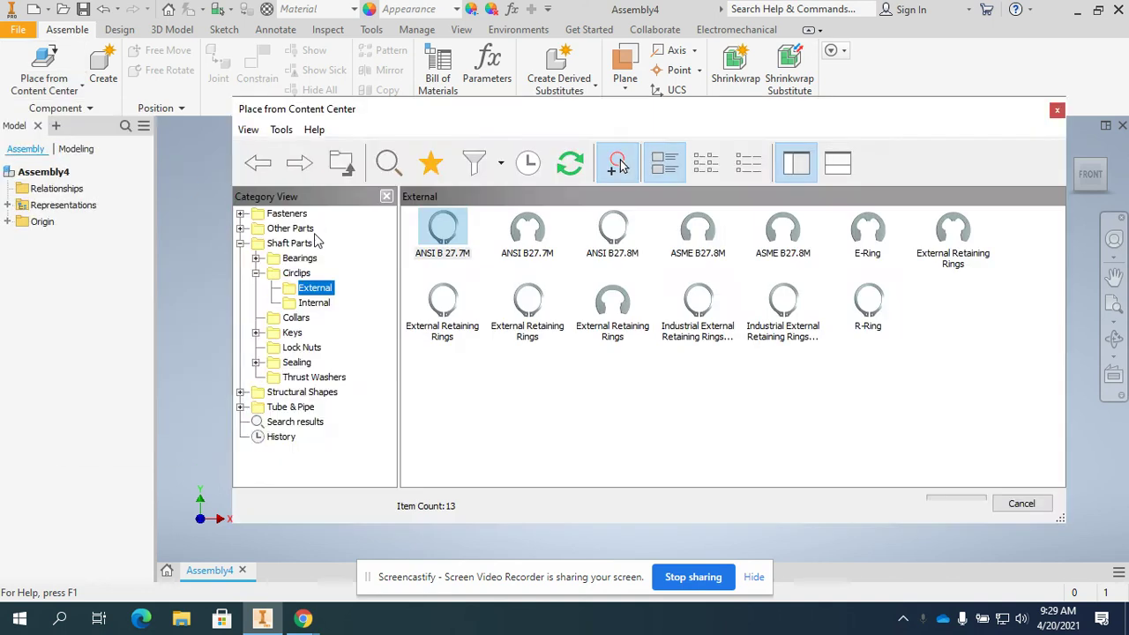
click(239, 244)
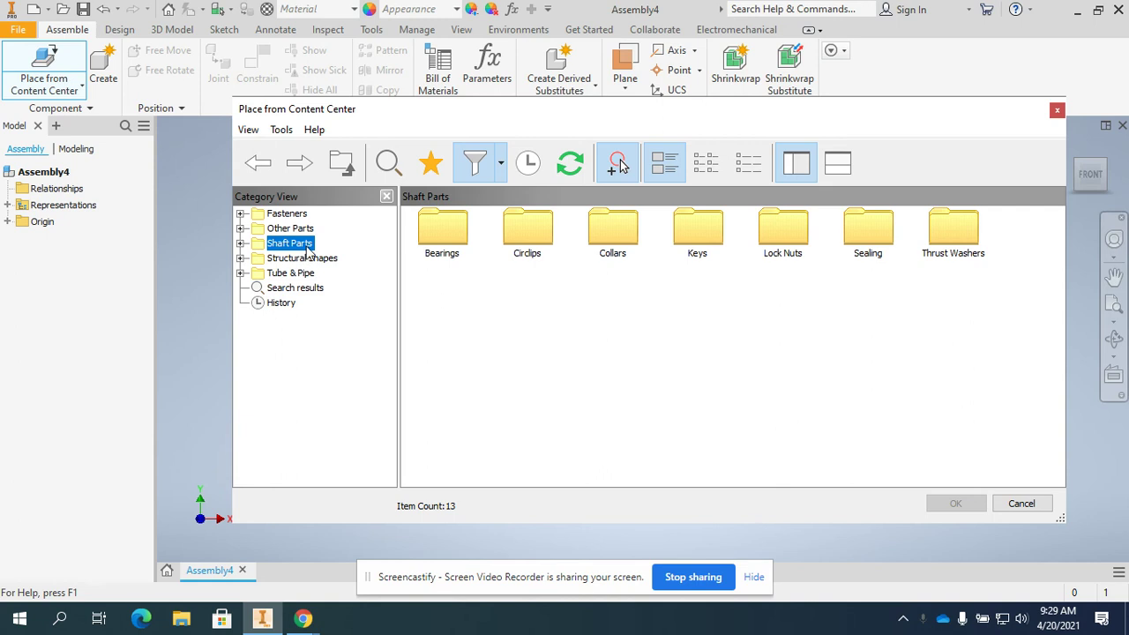
click(240, 243)
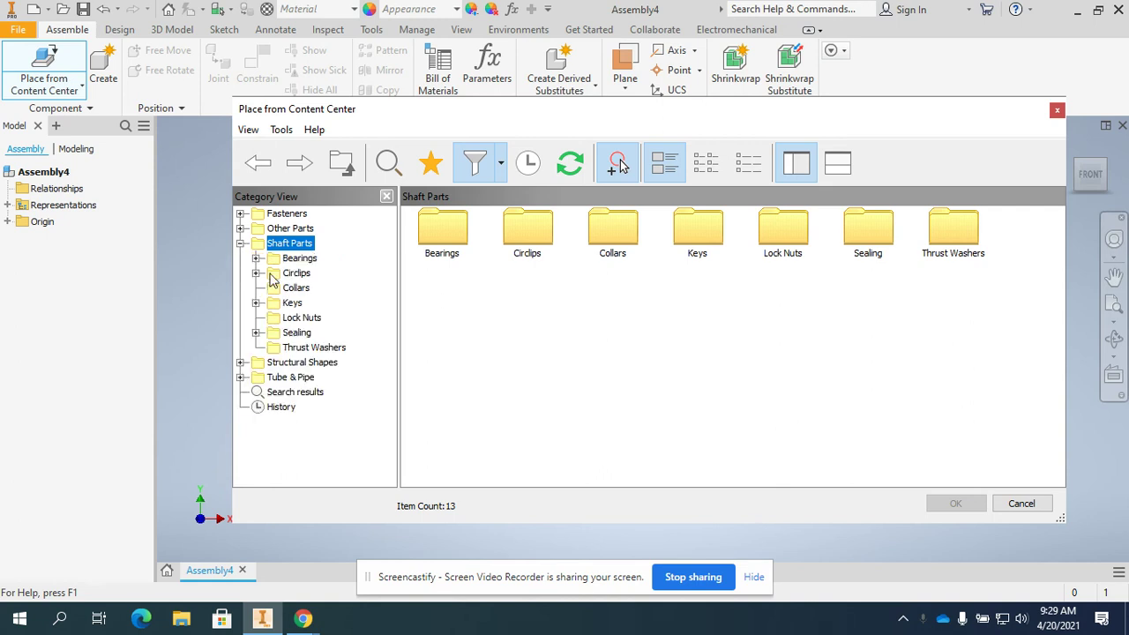
click(256, 273)
click(317, 292)
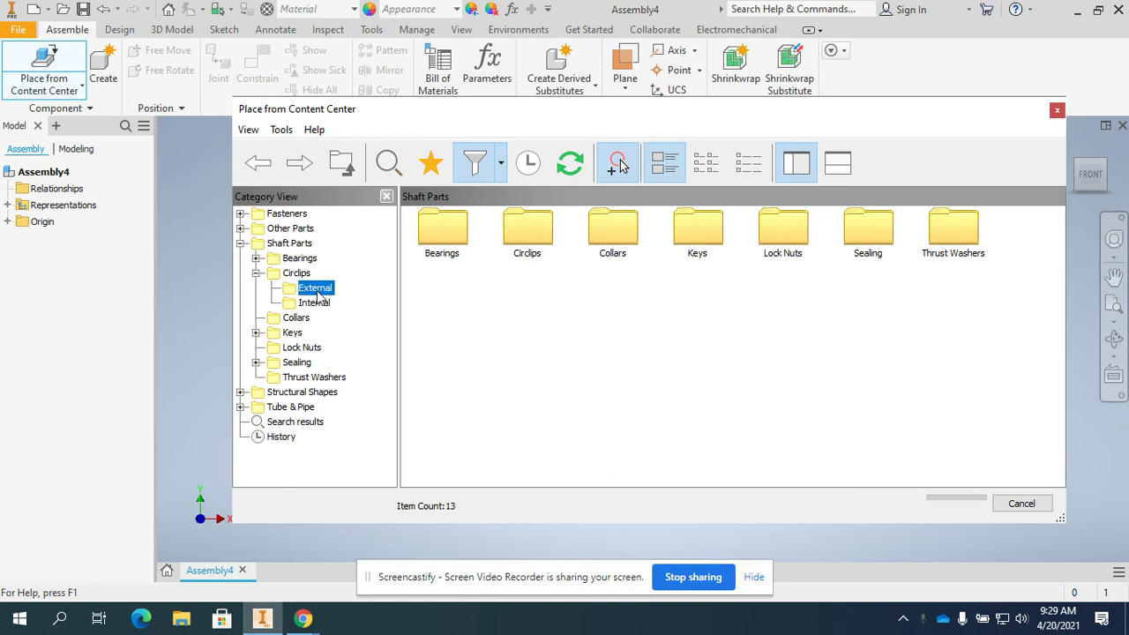
click(432, 254)
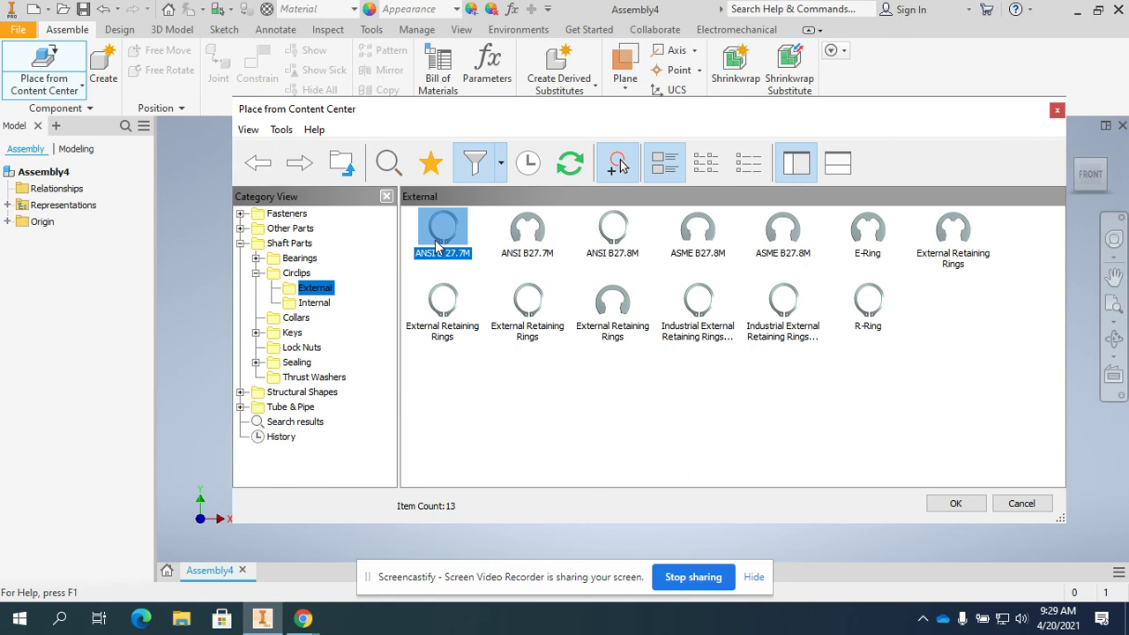
Confirm the ANSI B 27.7M circlip with a 20 mm shaft diameter.
click(958, 503)
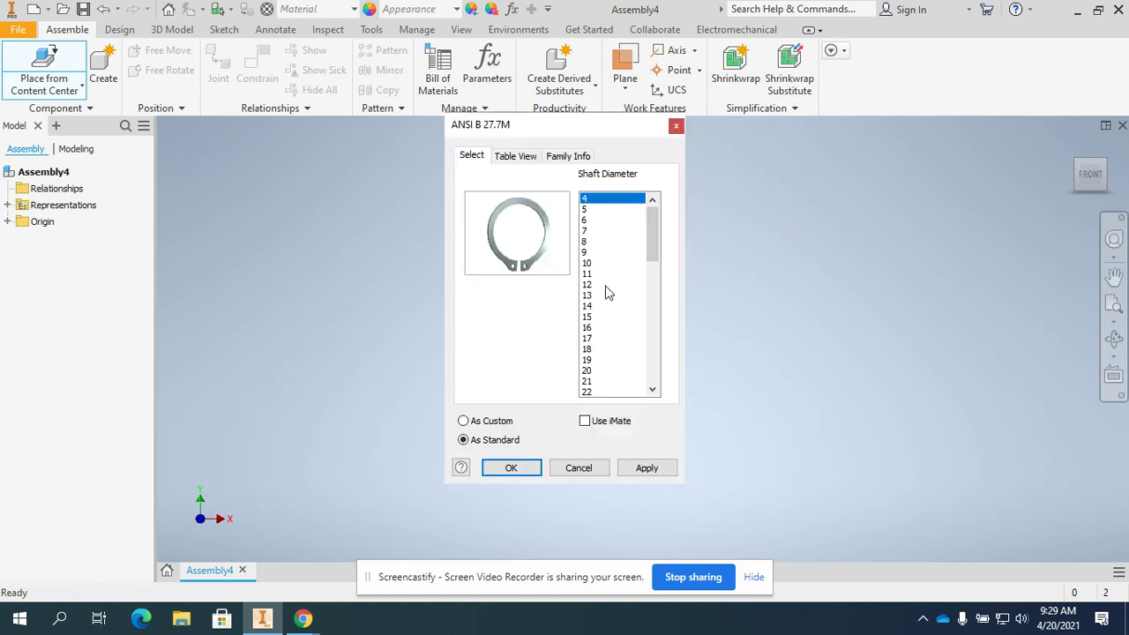
click(590, 372)
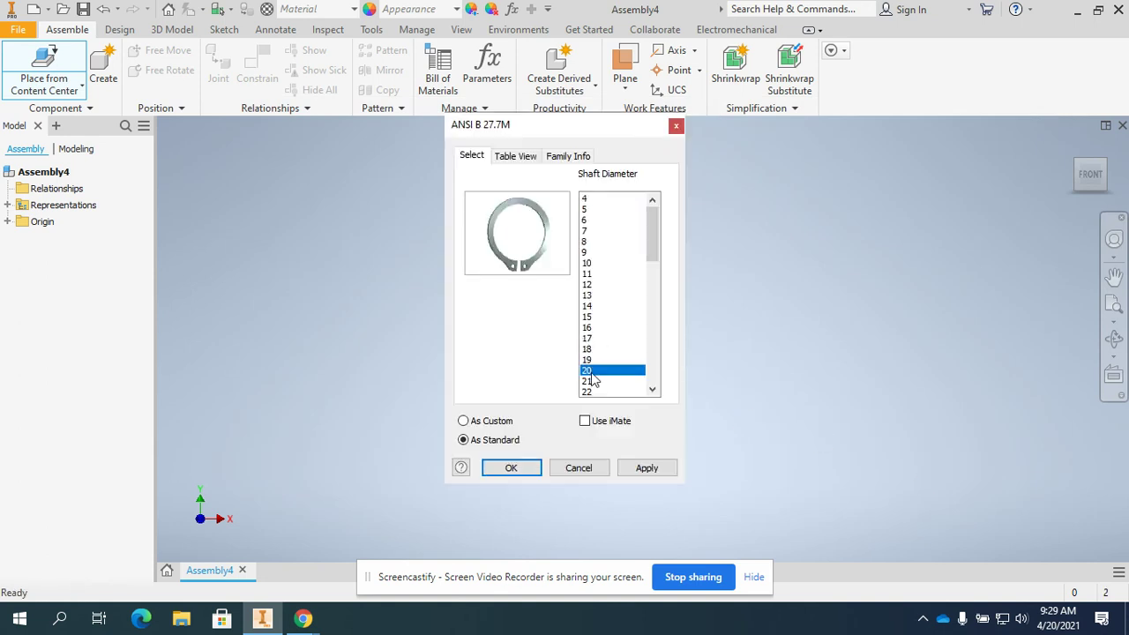
click(513, 469)
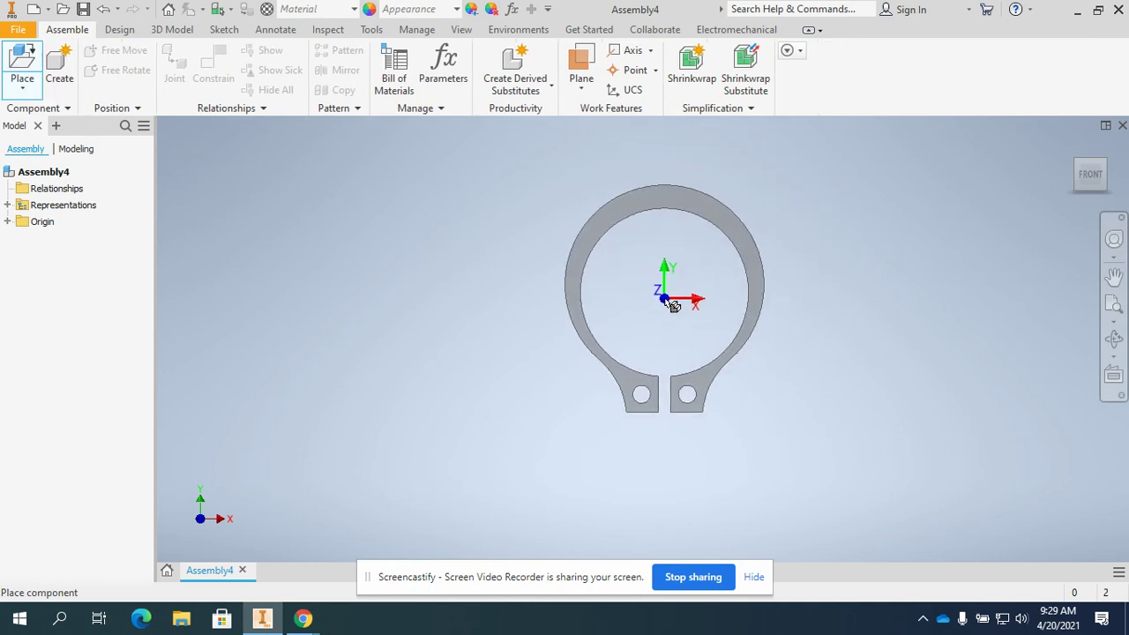
Place two 20 mm circlips, one at the viewport centre and one lower right.
click(670, 300)
key(F6)
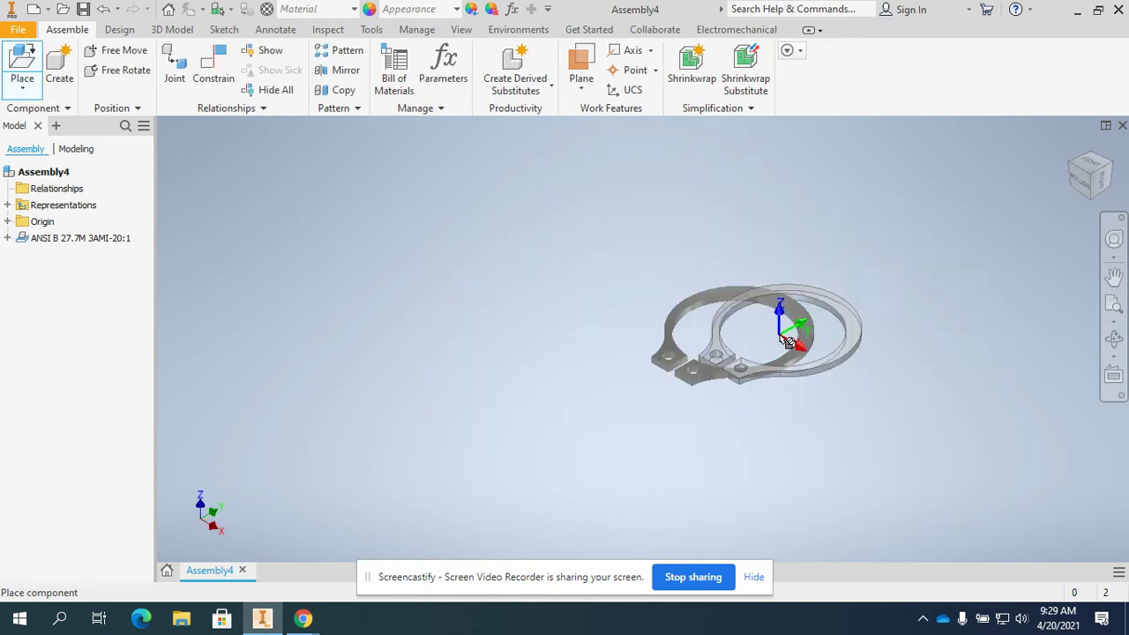
click(859, 411)
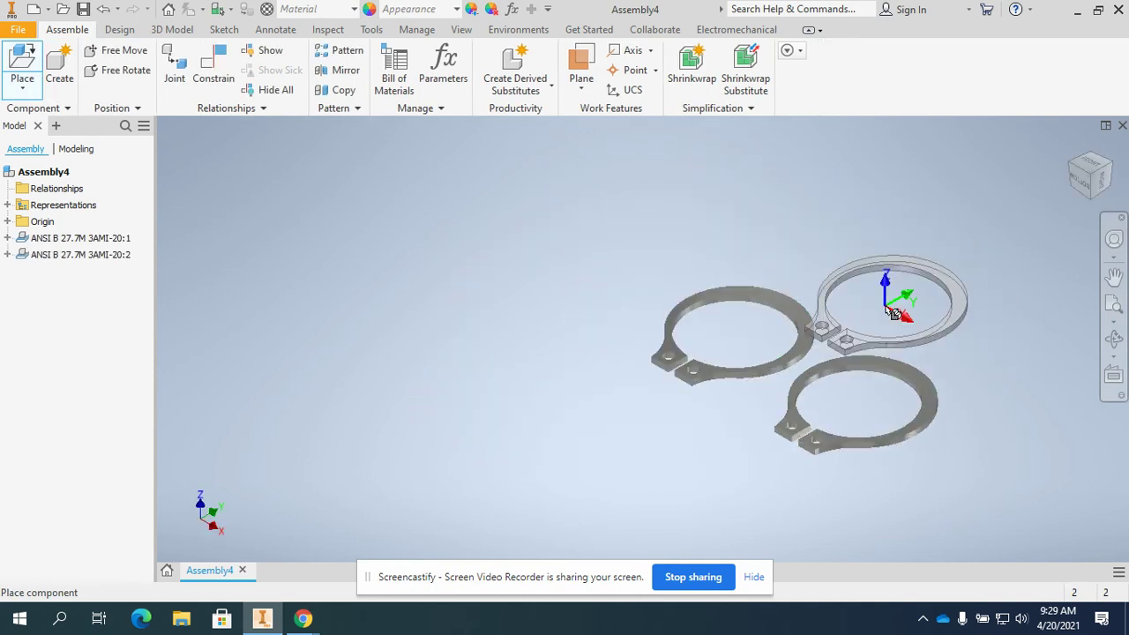
key(Escape)
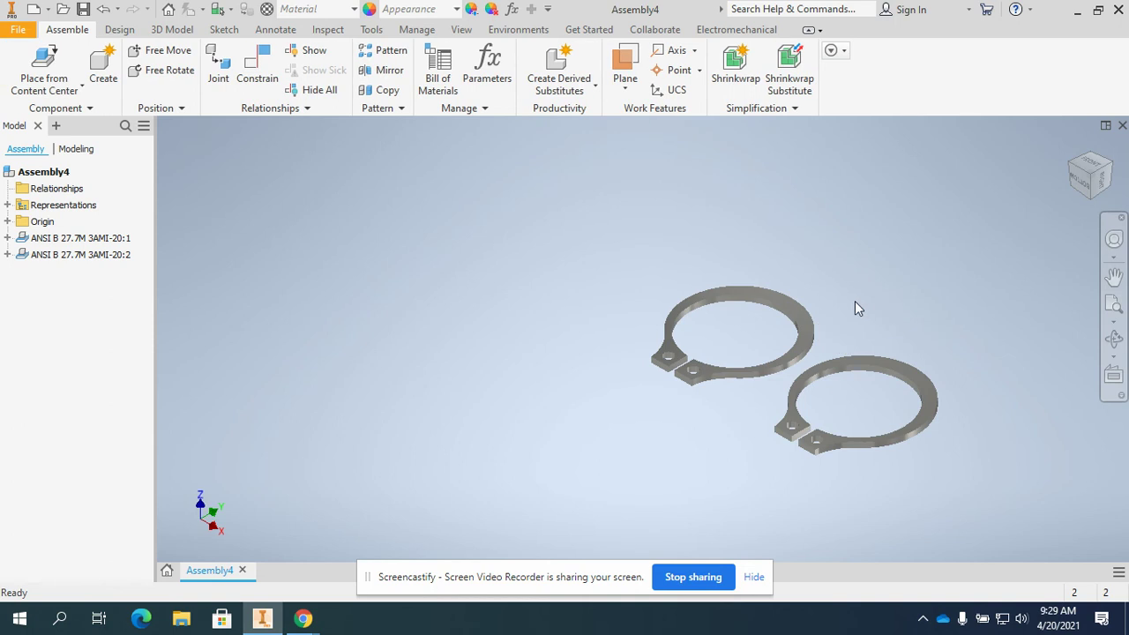
click(120, 30)
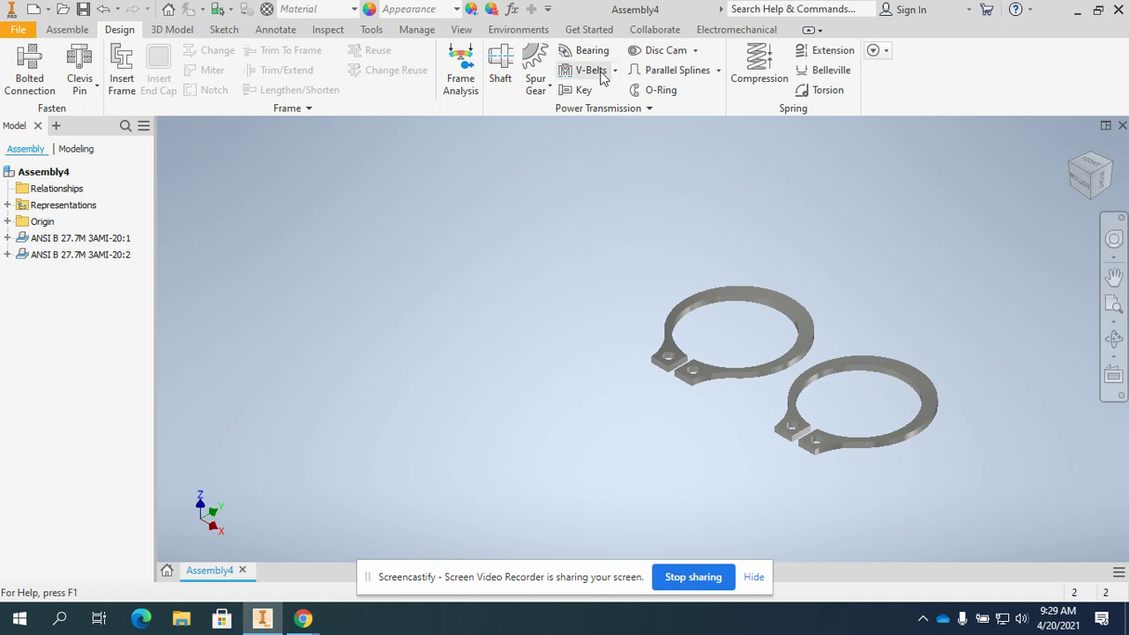
Start the Shaft generator and save the assembly as 'Retaining ring 3' in the Shafts folder.
click(505, 67)
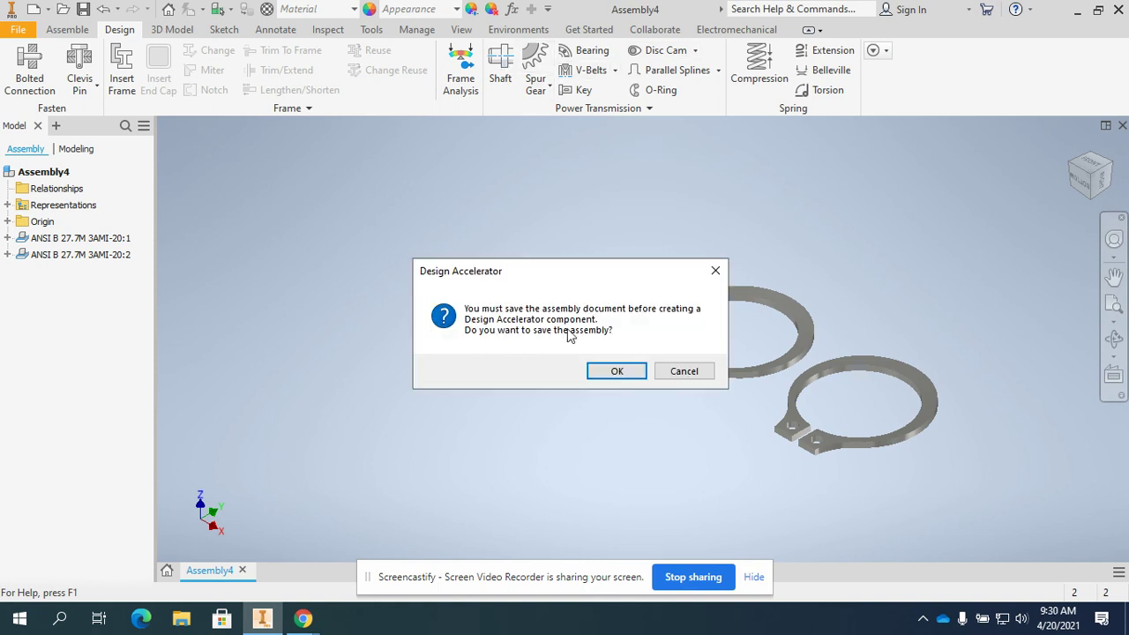
click(617, 371)
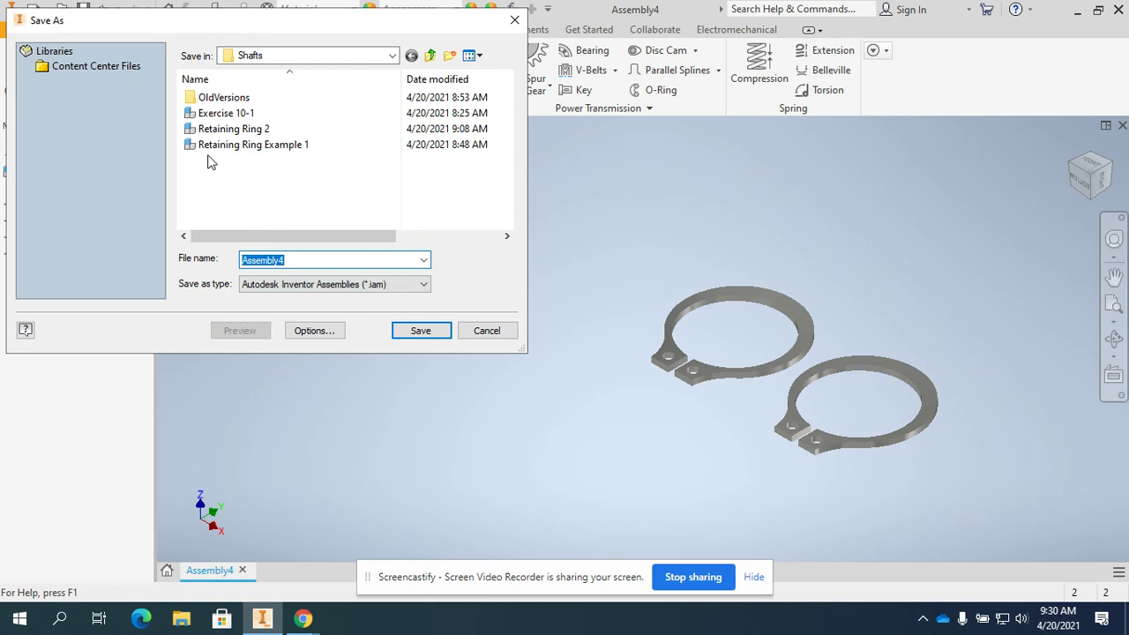
click(307, 262)
drag(310, 262, 228, 263)
text(Retaining r)
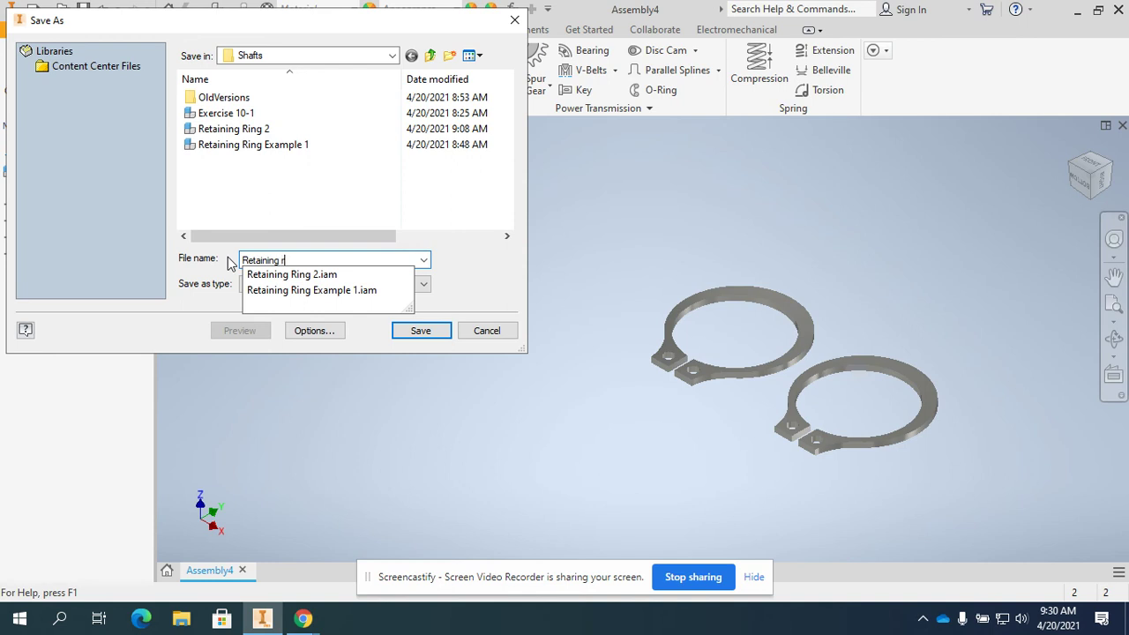
text(ing 3)
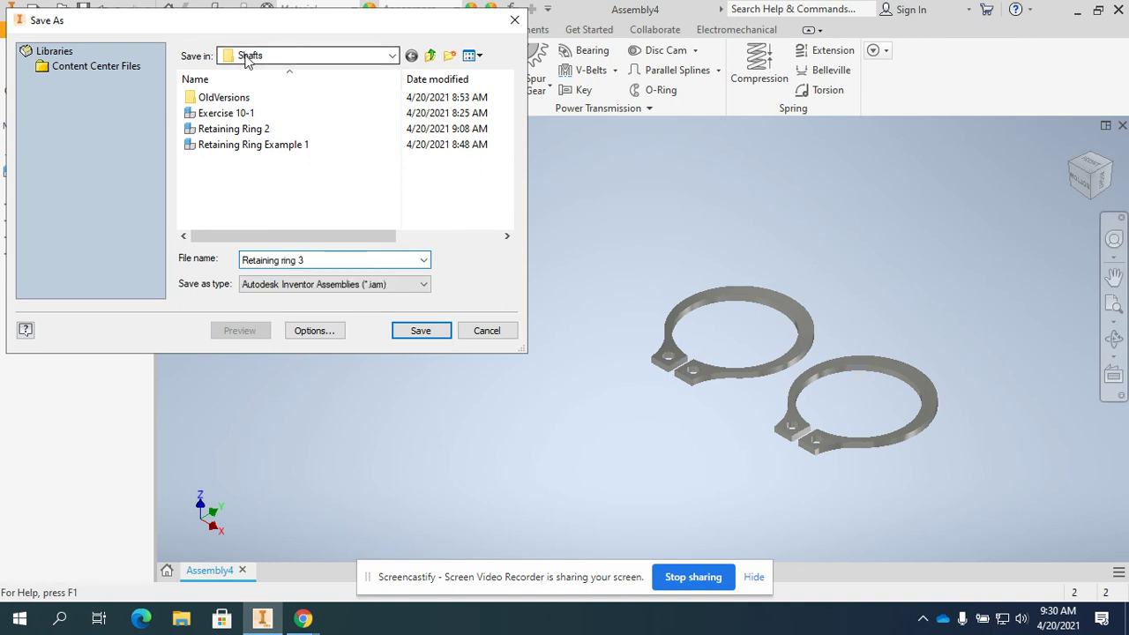
click(430, 56)
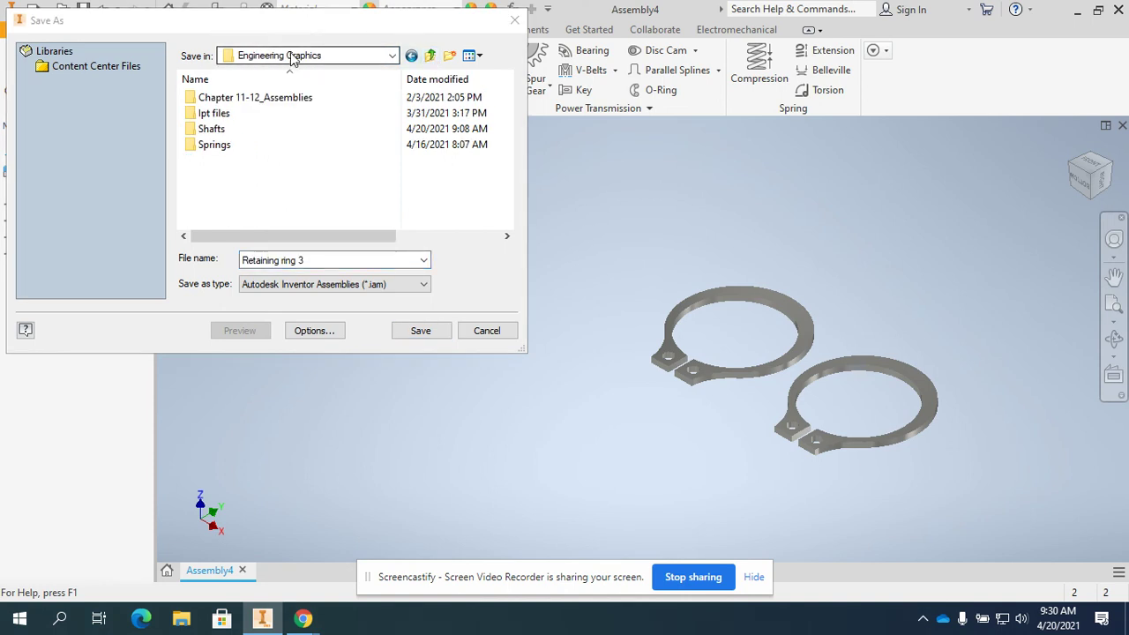
double_click(211, 128)
click(424, 329)
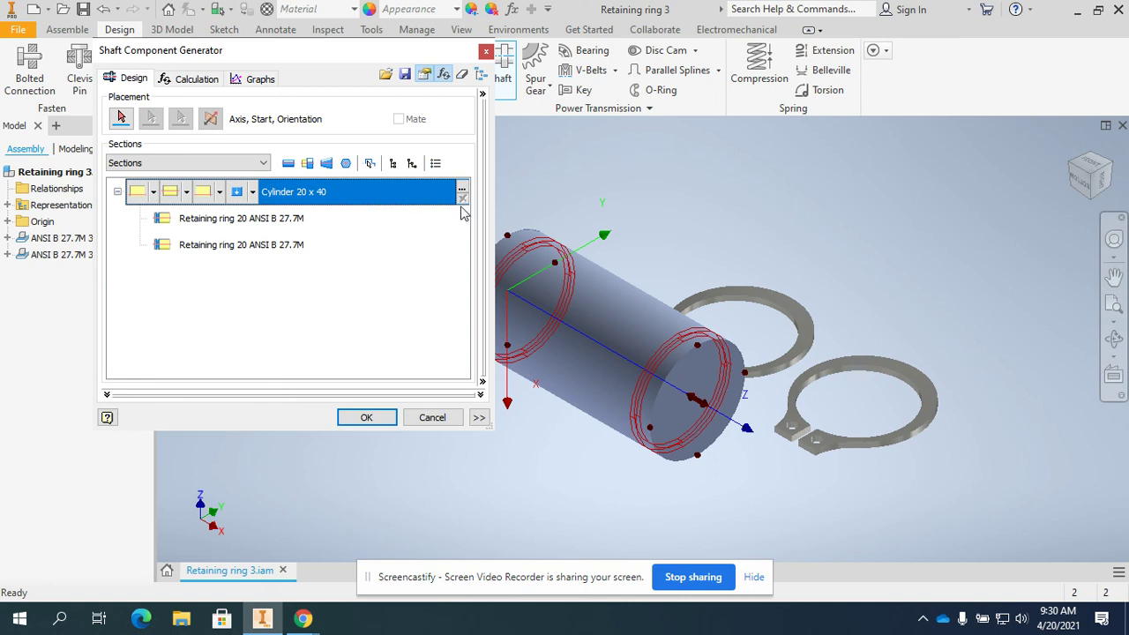
Delete both Retaining ring 20 ANSI B 27.7M sections from the shaft.
click(388, 219)
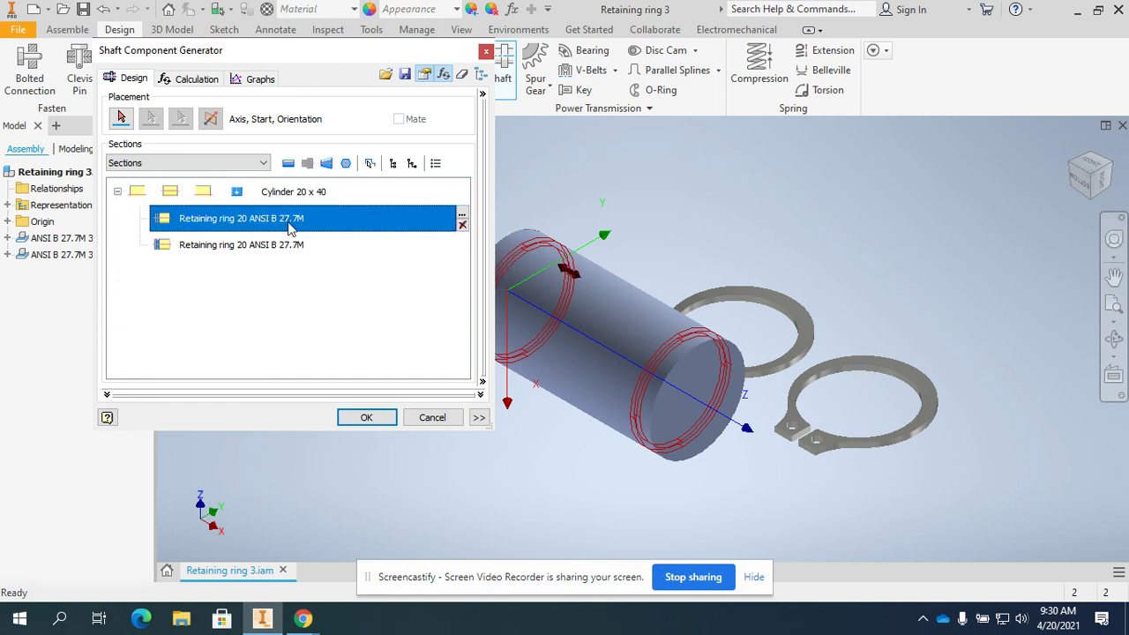
click(461, 225)
click(462, 225)
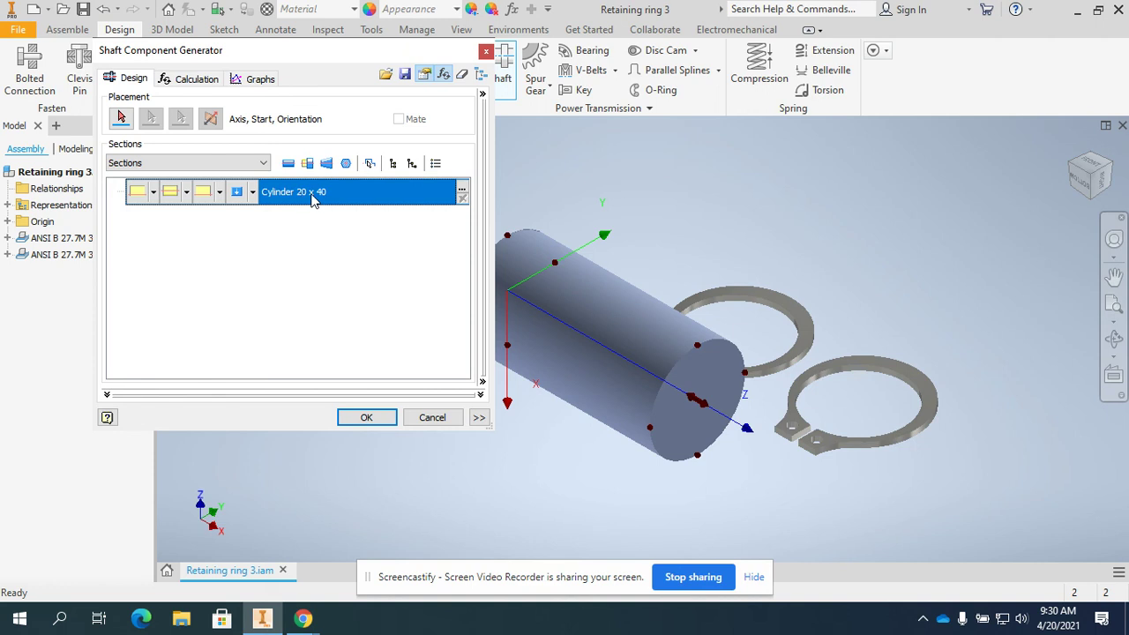
Set the cylinder section to 20 mm diameter and 40 mm length.
click(461, 191)
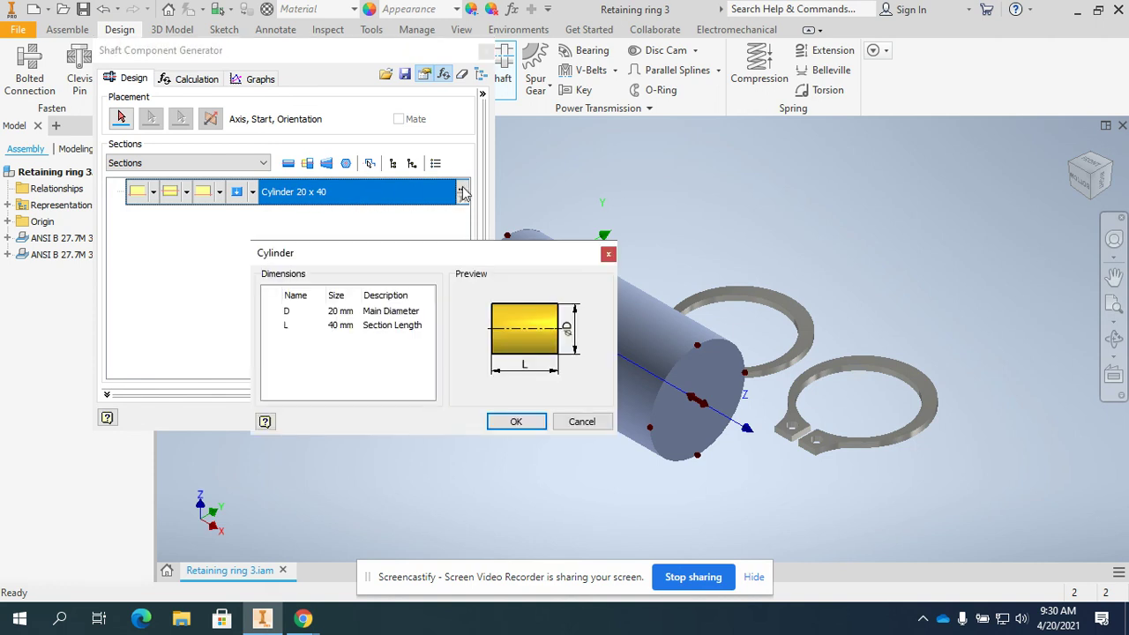
click(339, 313)
click(338, 326)
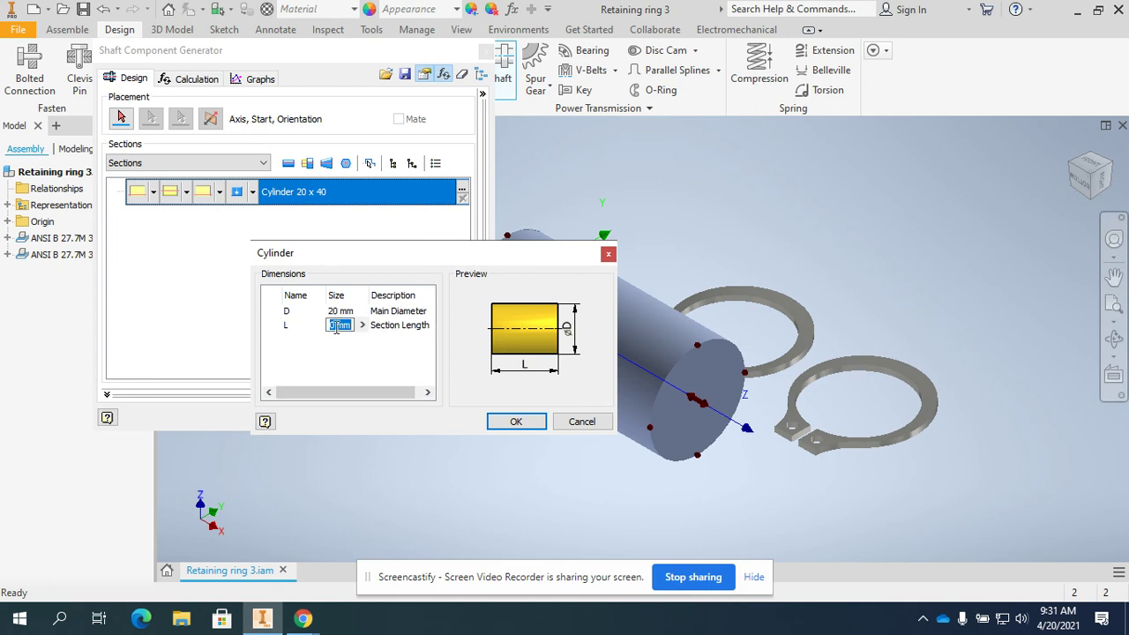
click(514, 421)
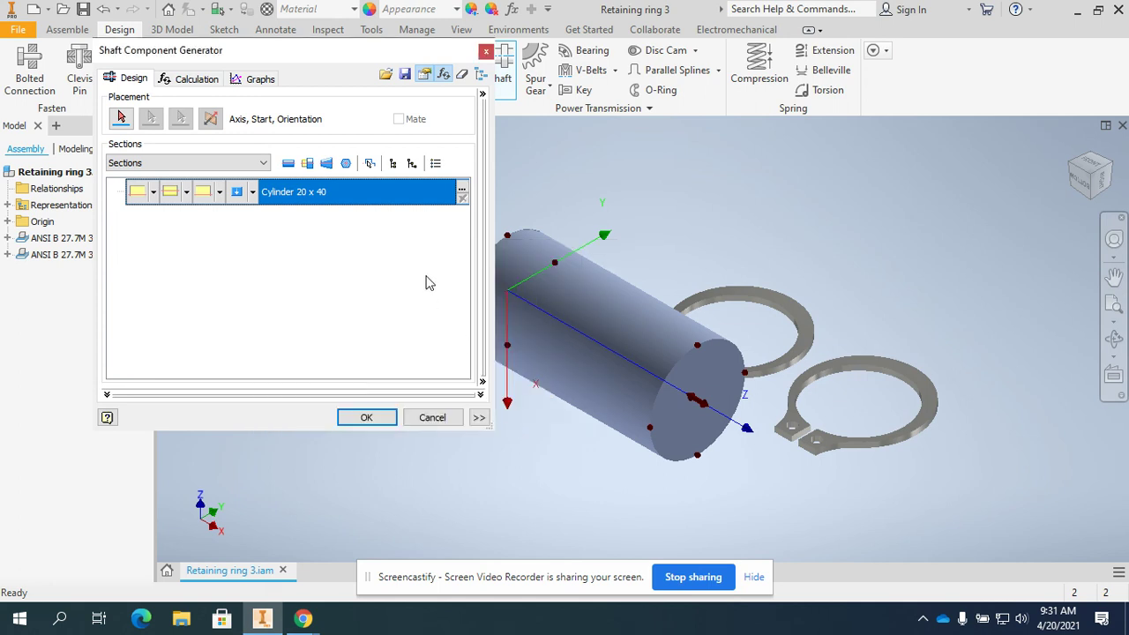
Add two Retaining ring 20 ANSI B 27.7M grooves to the Cylinder 20 x 40 section.
click(153, 194)
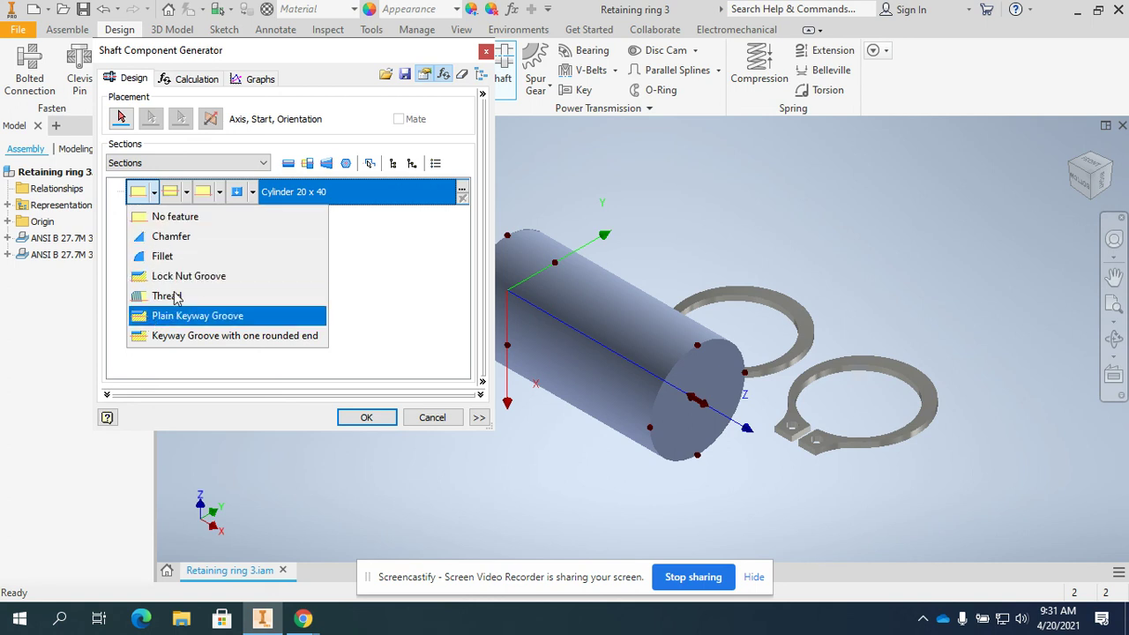
click(253, 195)
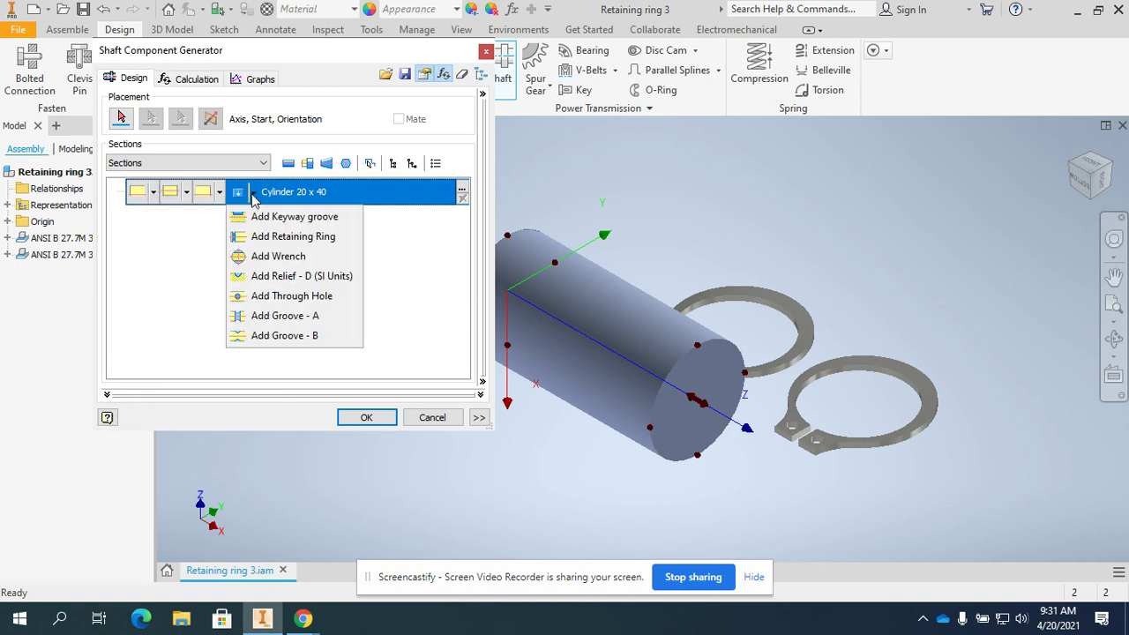
click(265, 236)
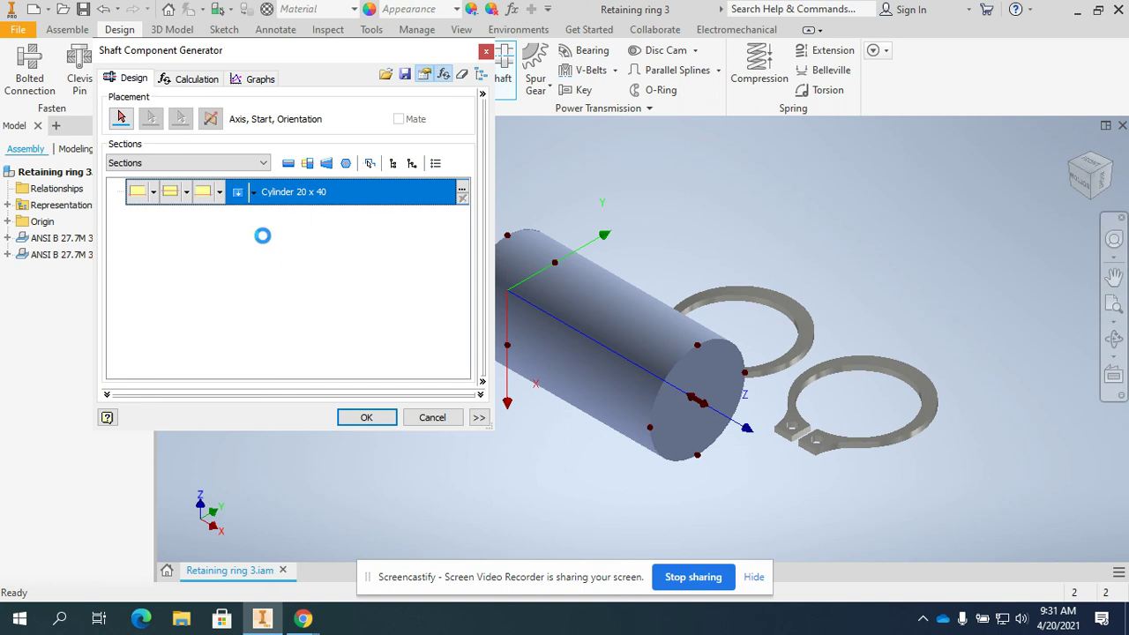
click(243, 195)
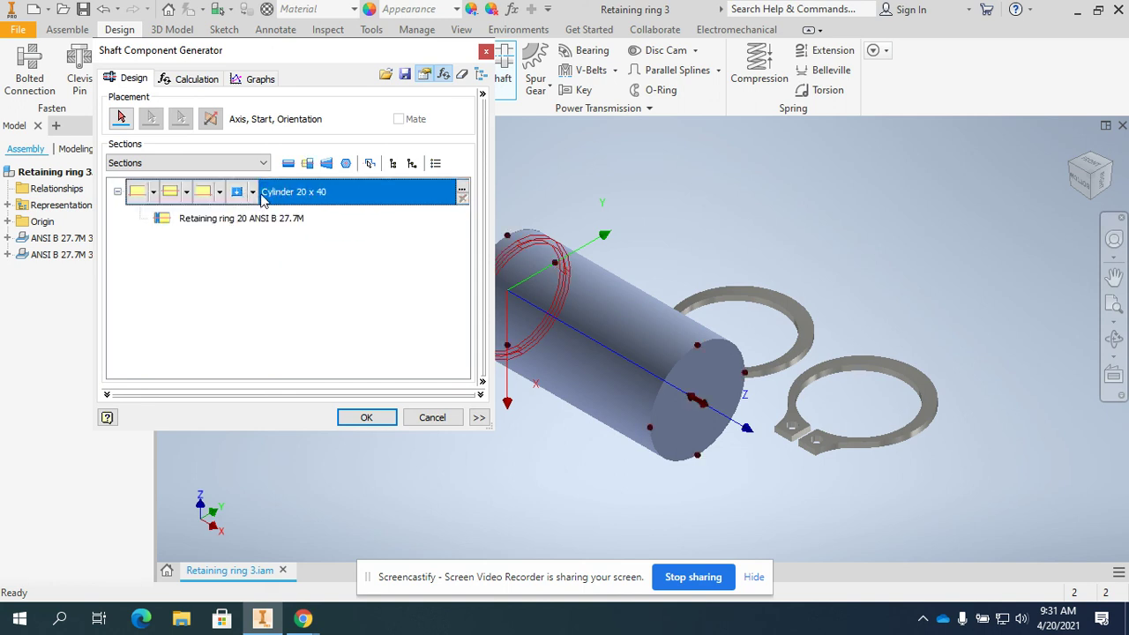
click(253, 193)
click(257, 238)
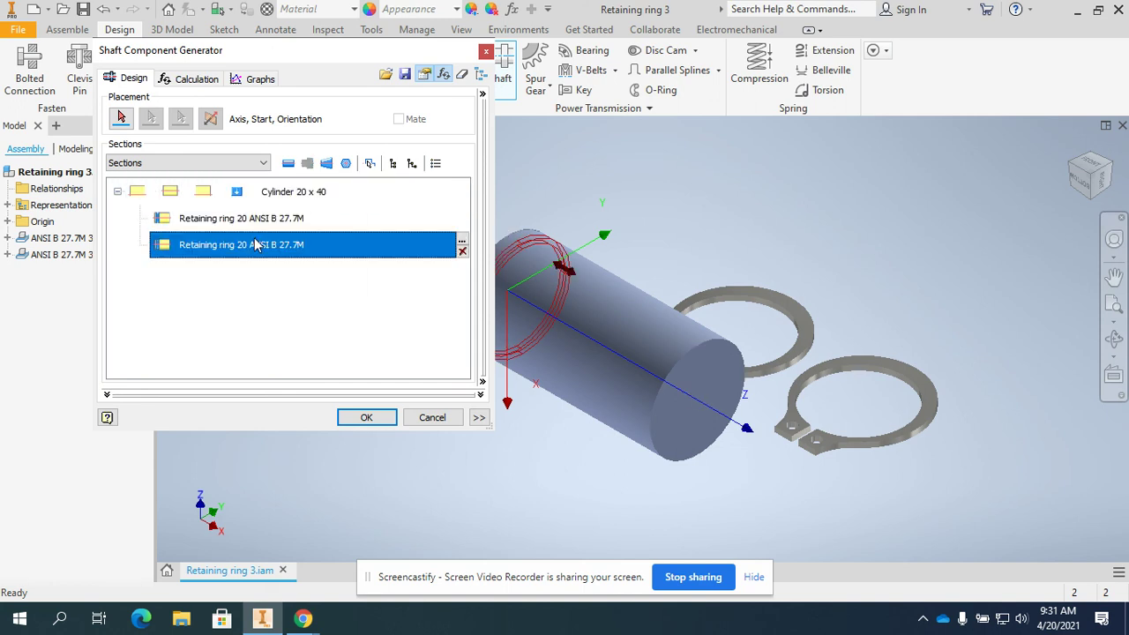
click(283, 220)
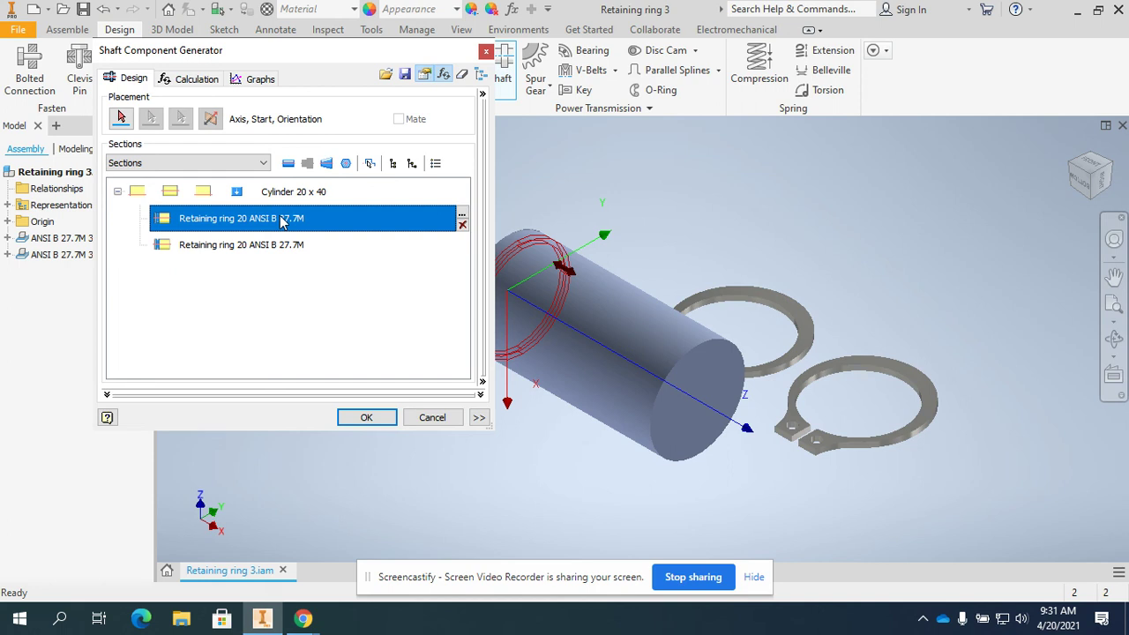
Set the first retaining ring groove 3 mm from the shaft edge.
click(461, 216)
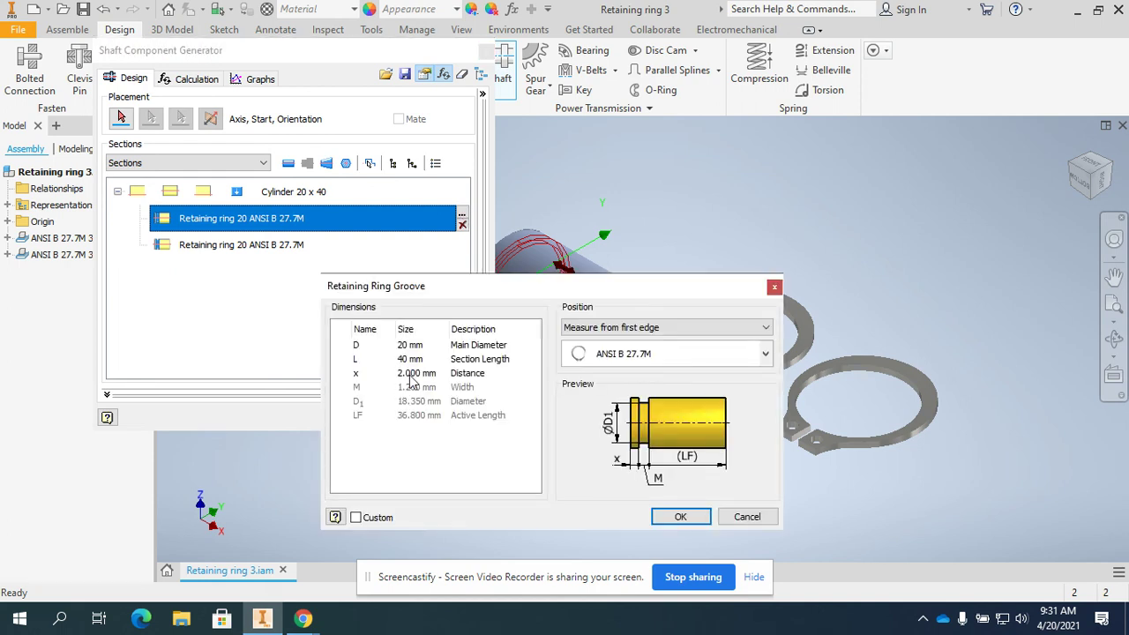
click(411, 373)
text(3)
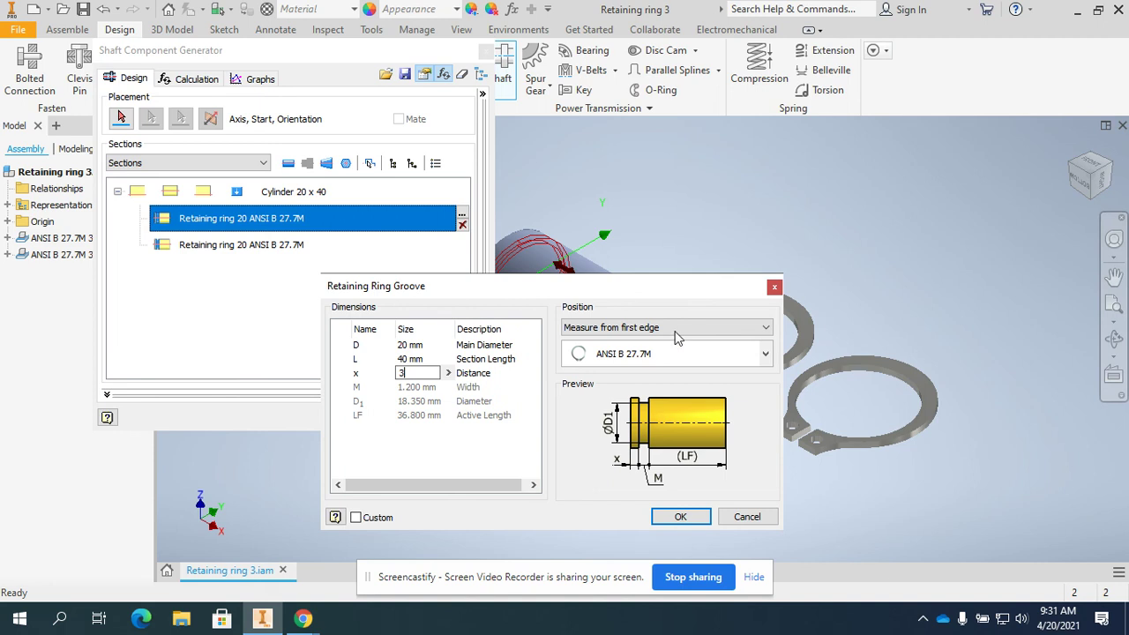
click(680, 516)
Set the second groove 3 mm from the second edge, then generate the shaft.
click(253, 248)
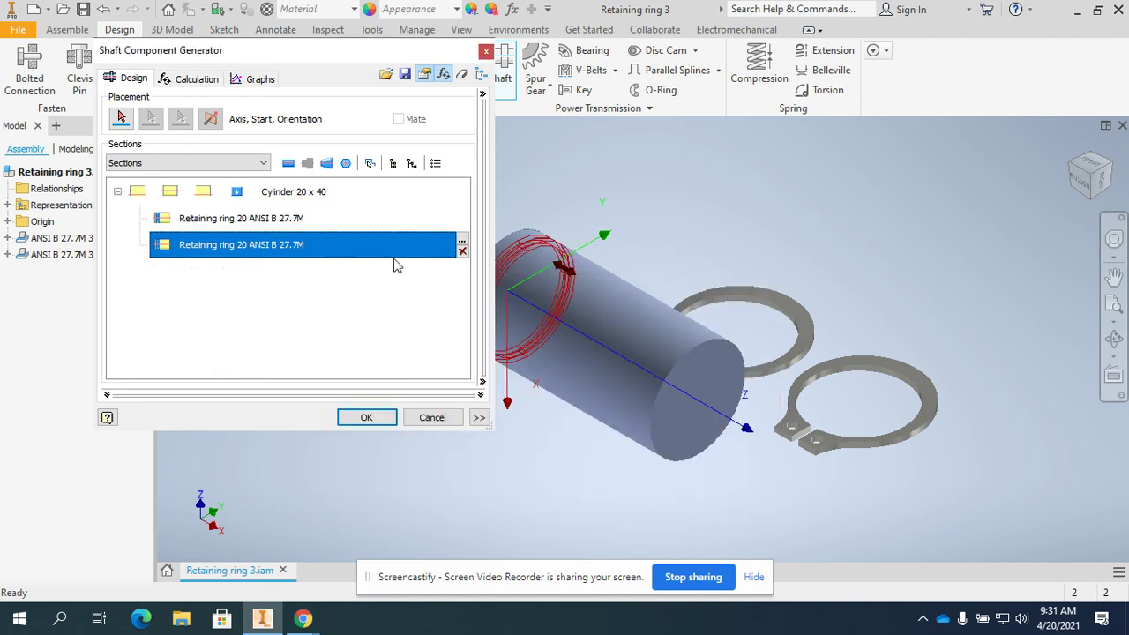
click(461, 240)
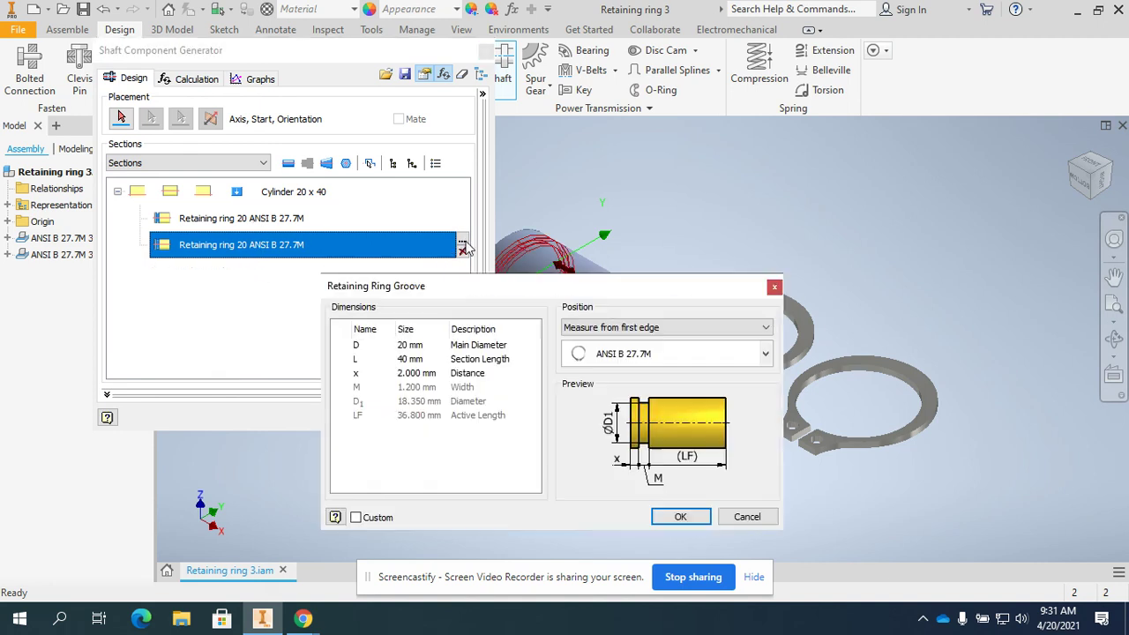
click(403, 374)
text(3)
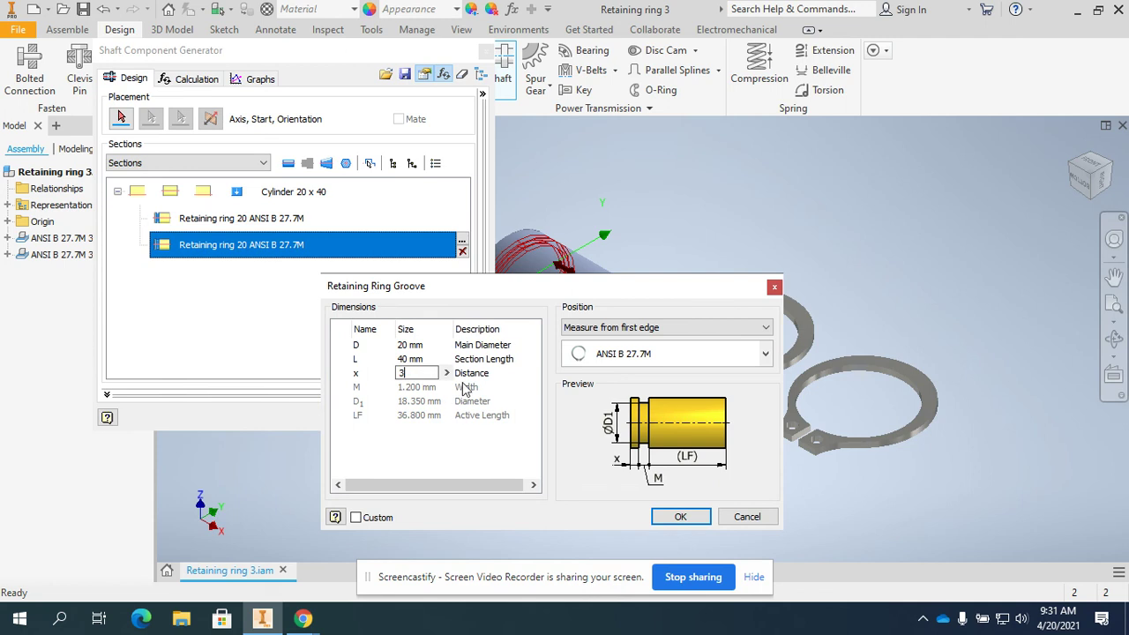
click(574, 330)
click(616, 353)
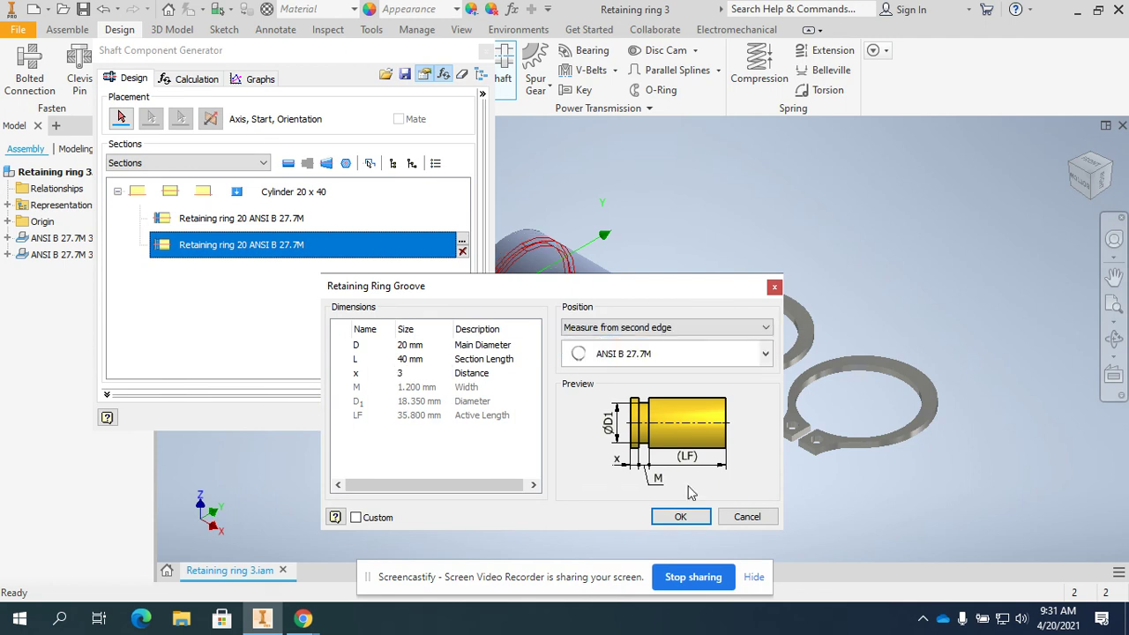
click(691, 519)
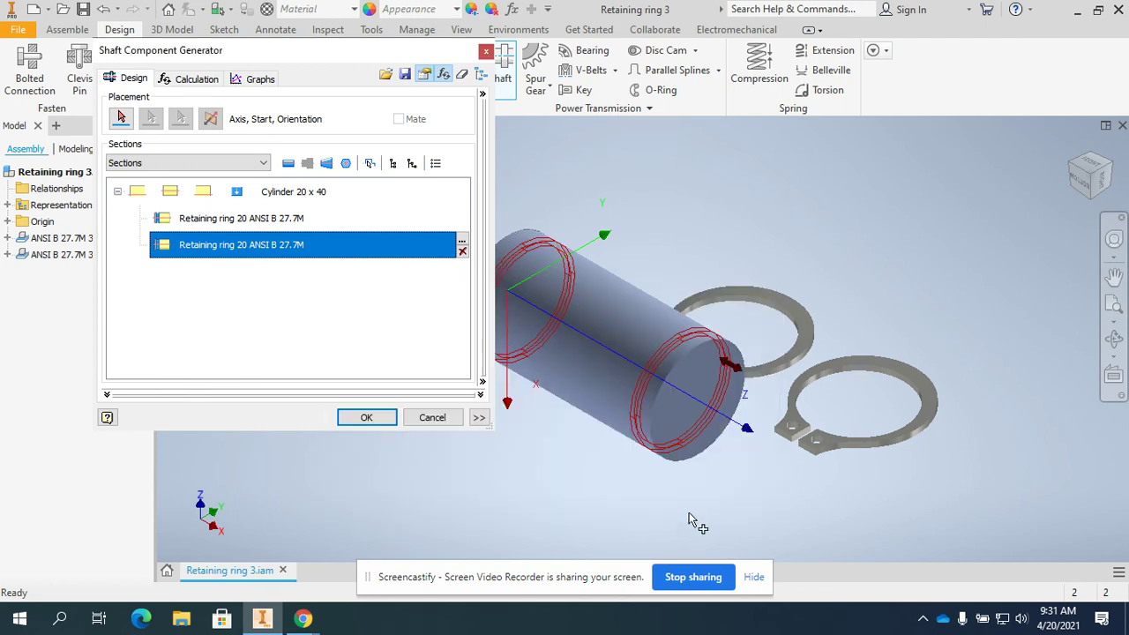
click(359, 423)
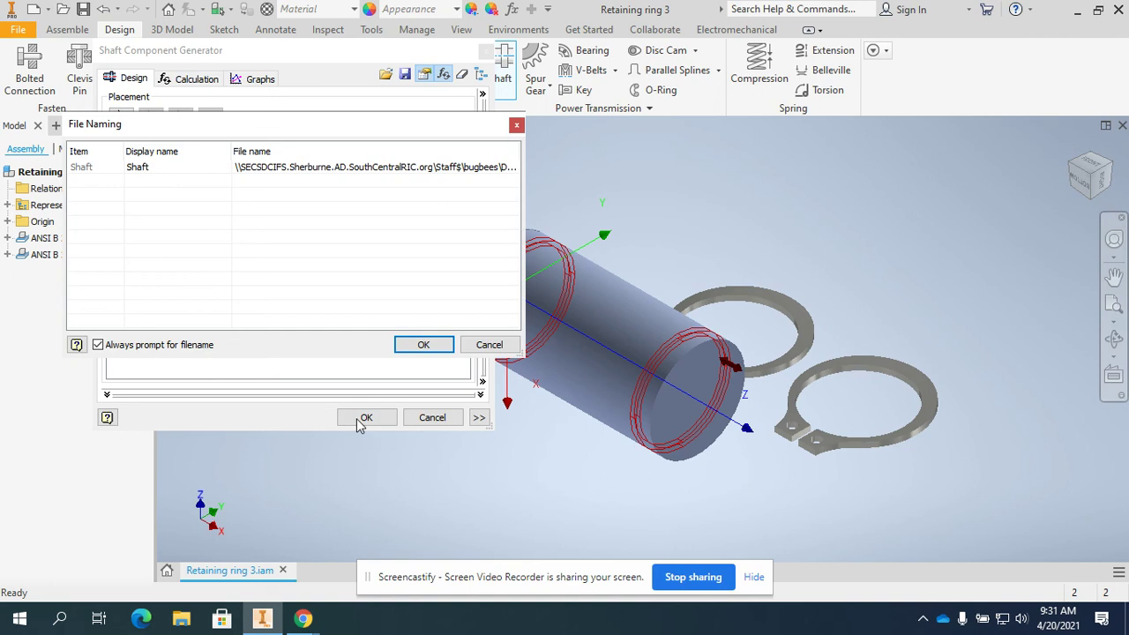
click(425, 345)
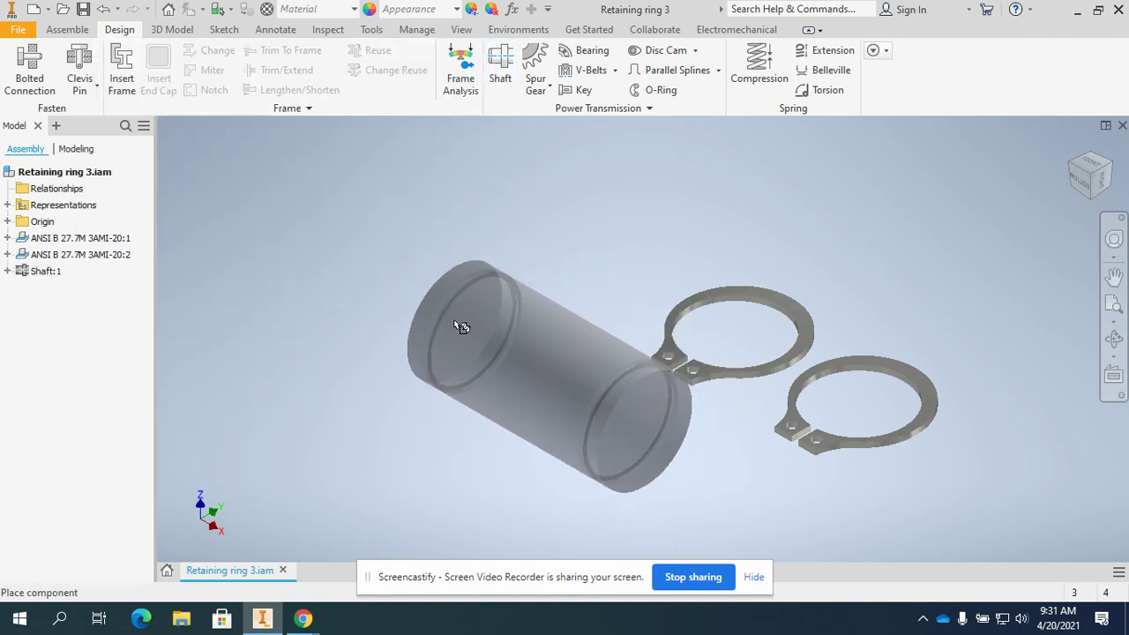
Place the generated shaft in the assembly and drag the first retaining ring above it.
click(446, 307)
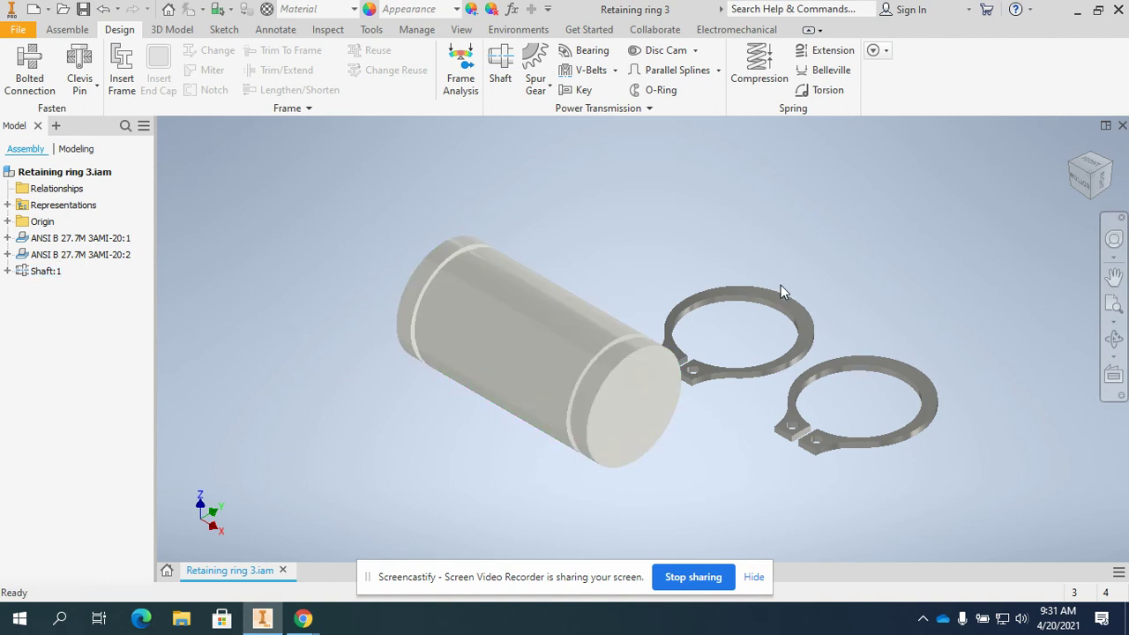
right_click(41, 274)
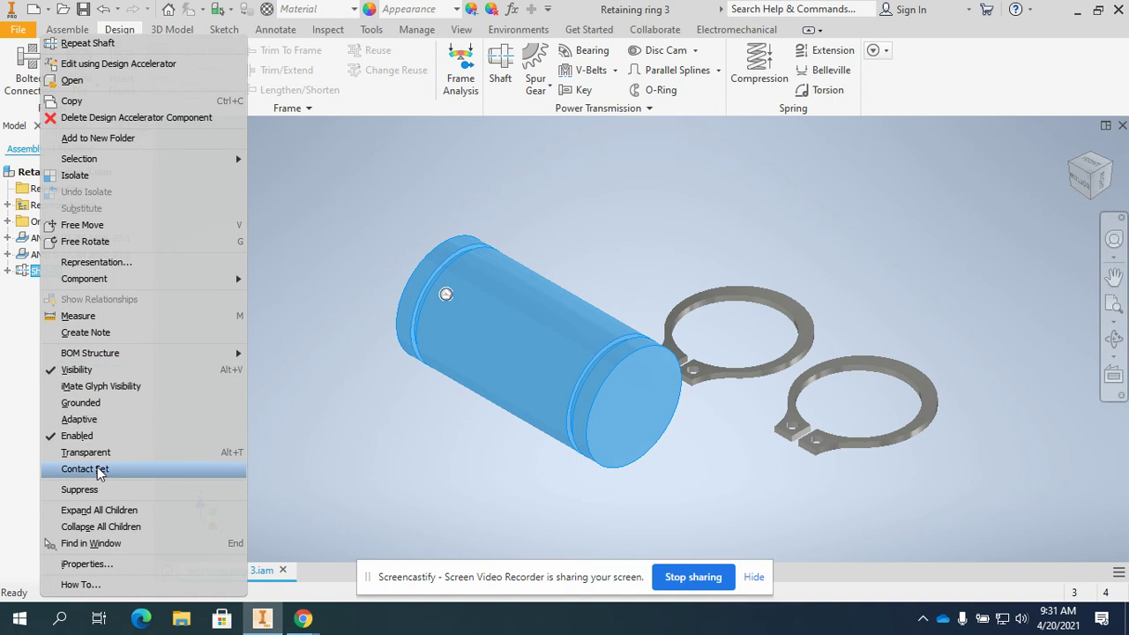
click(79, 402)
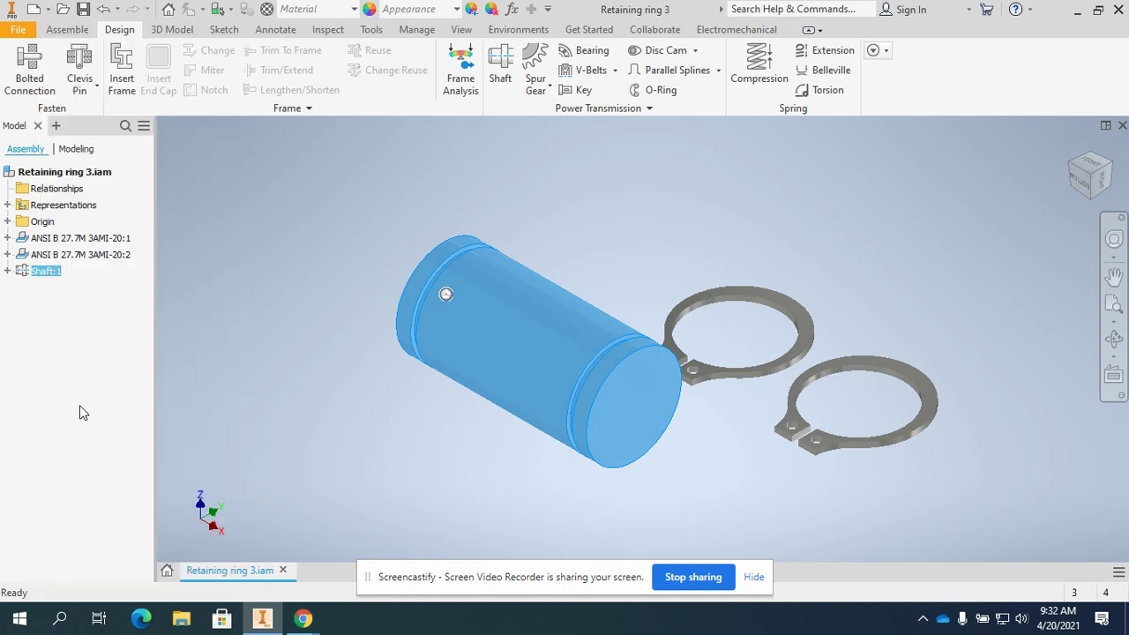
click(494, 454)
drag(734, 297, 586, 219)
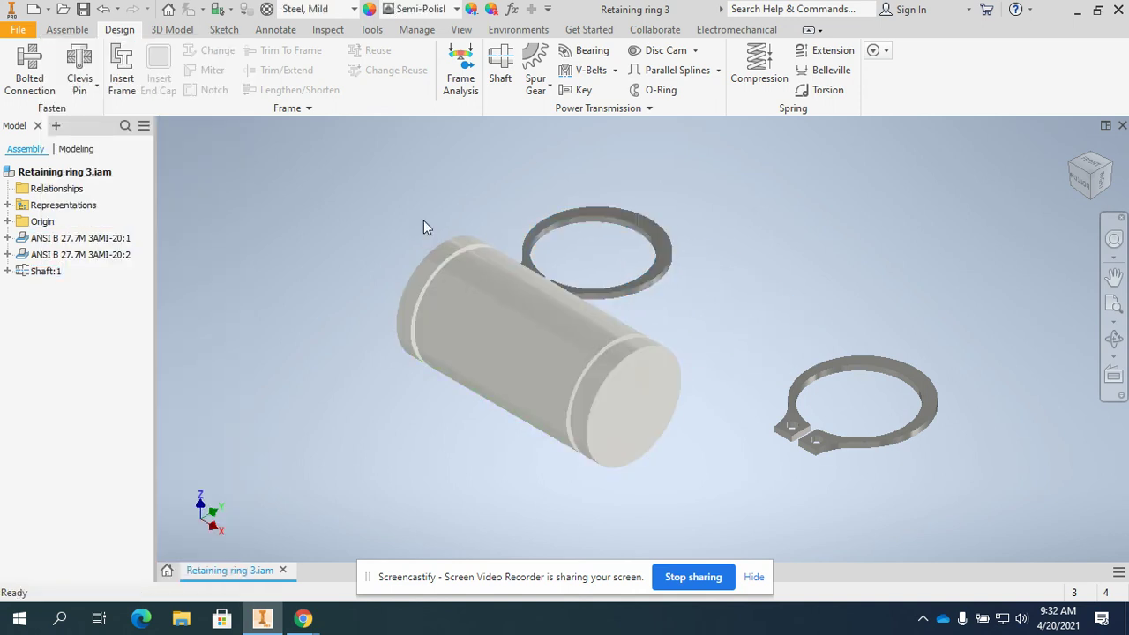
click(580, 223)
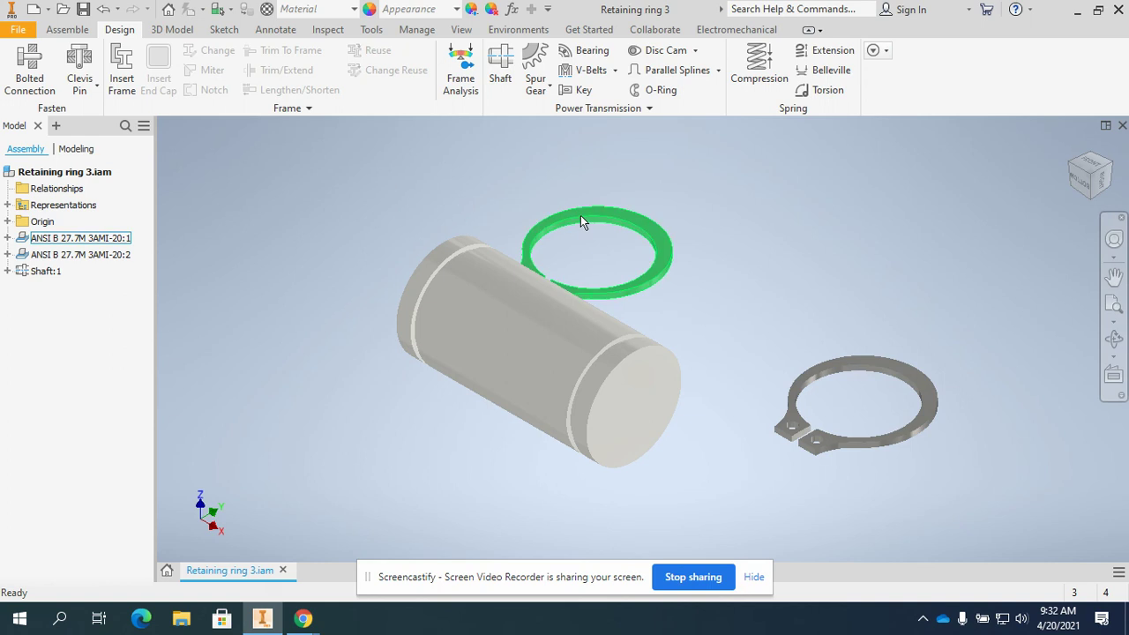
click(396, 400)
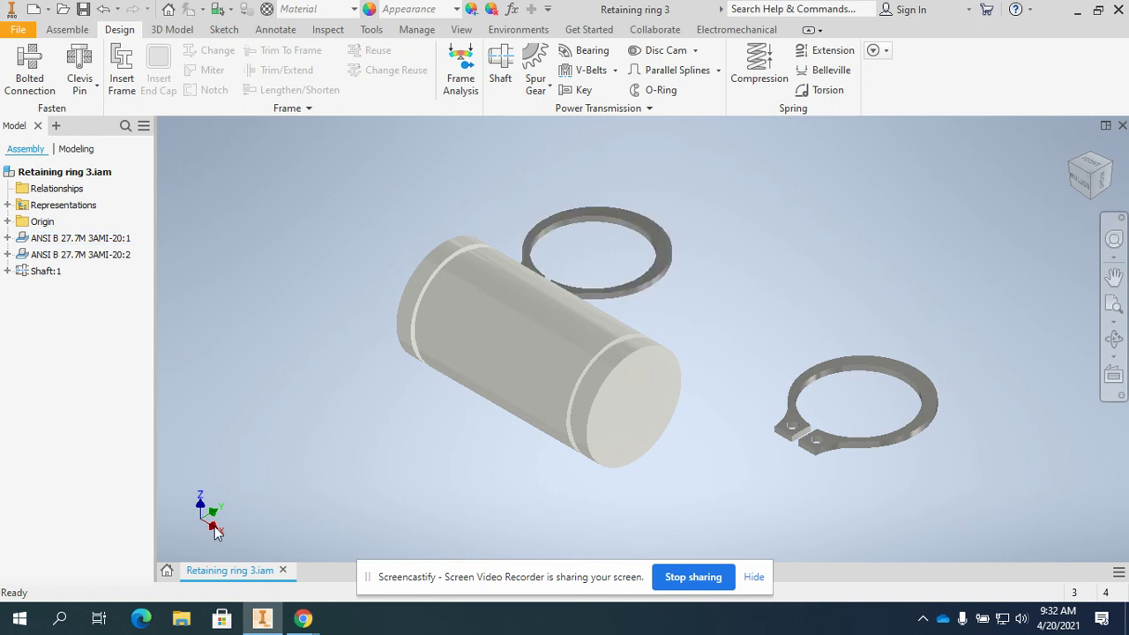
click(475, 268)
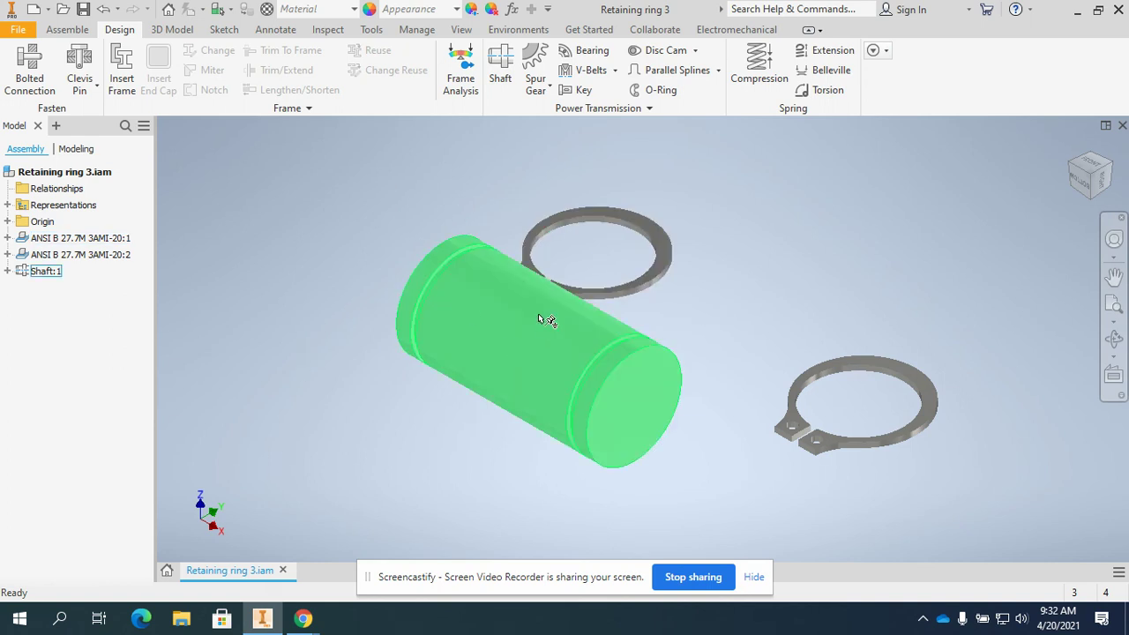
click(333, 235)
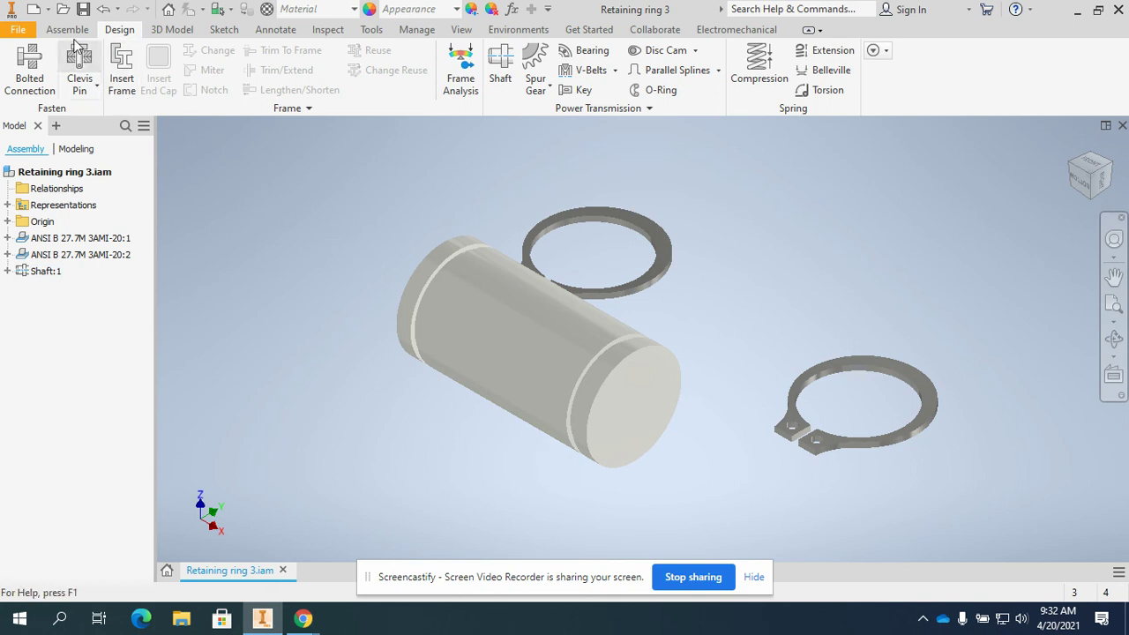
click(523, 287)
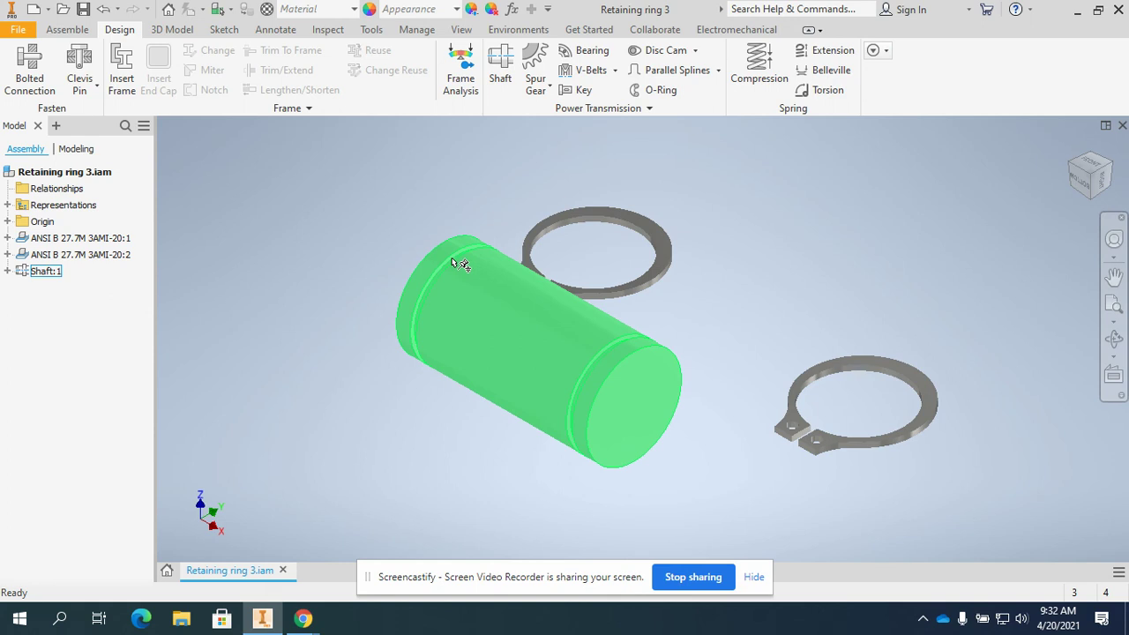
click(381, 239)
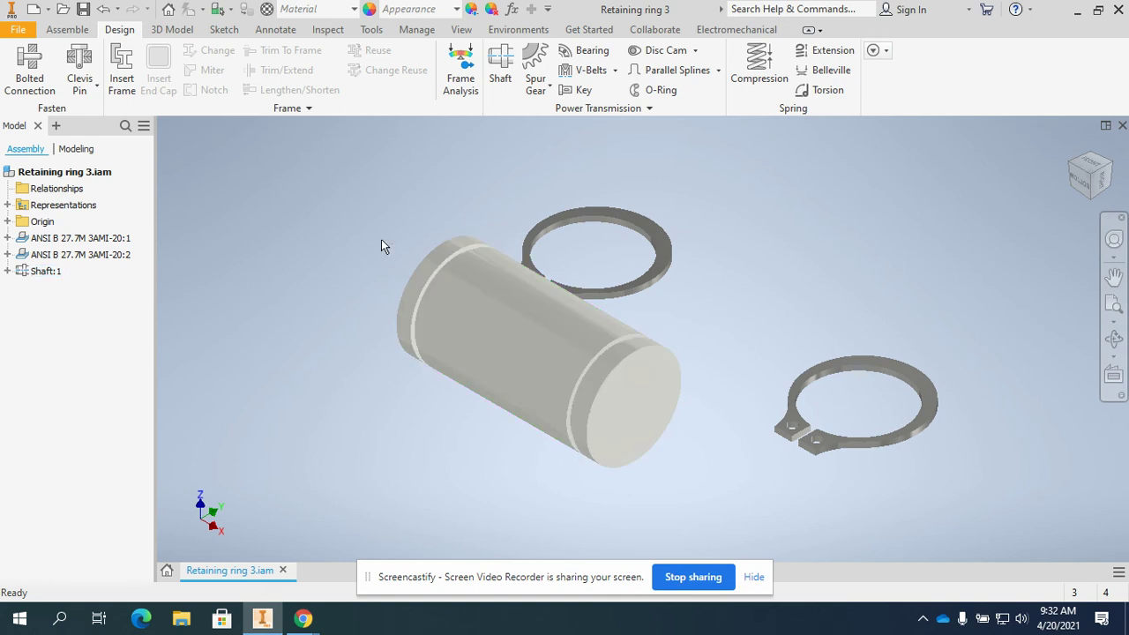
click(78, 35)
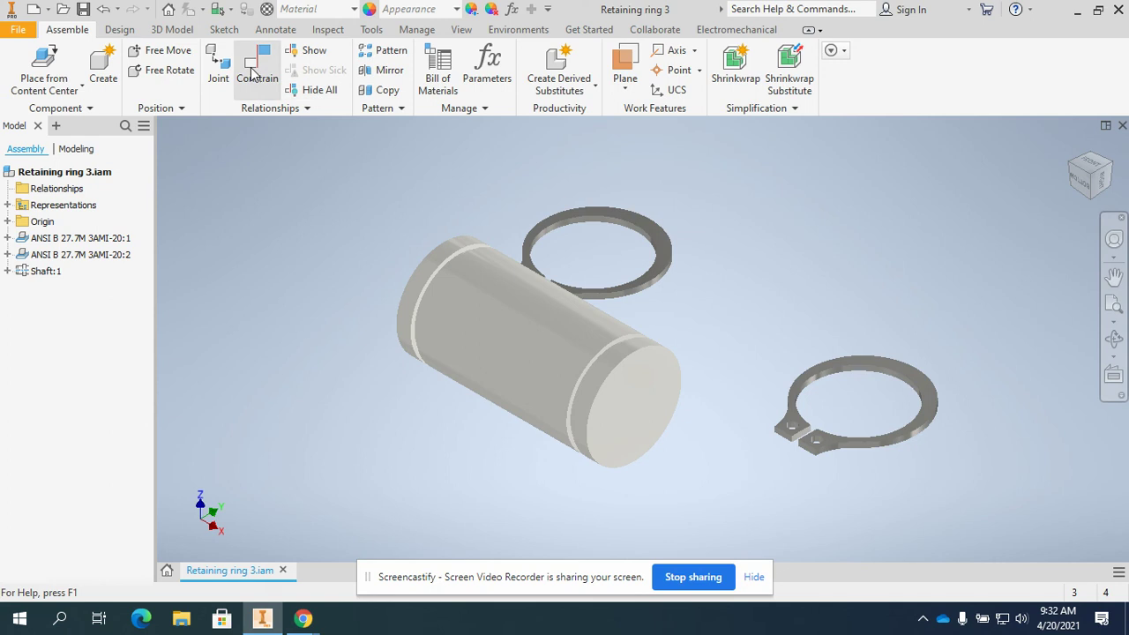
click(252, 73)
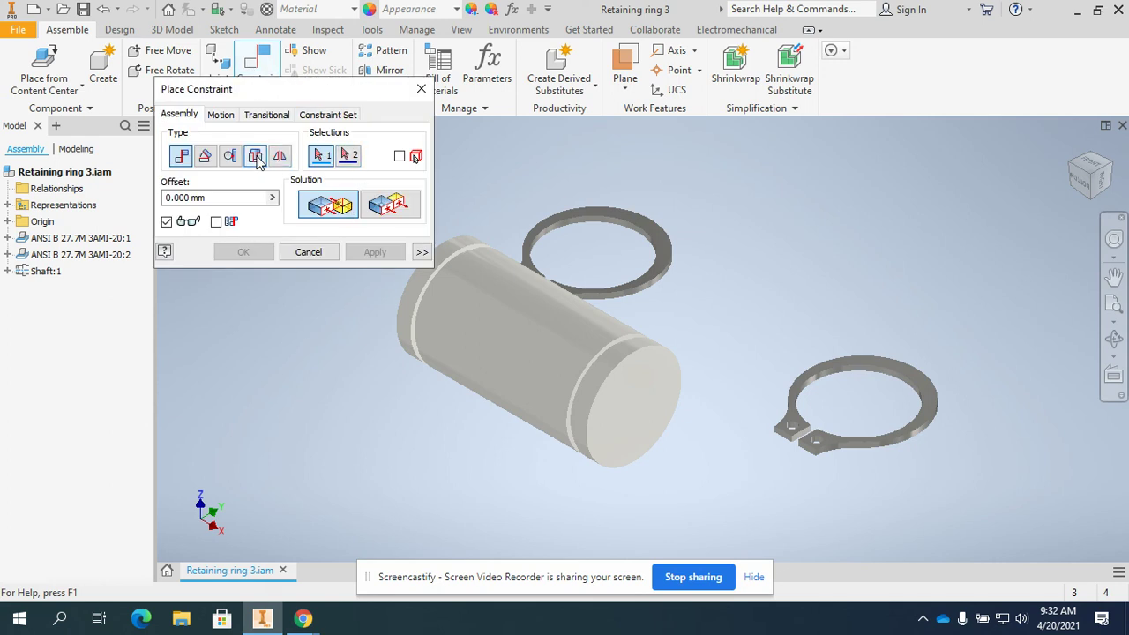
scroll(547, 202, up, 2)
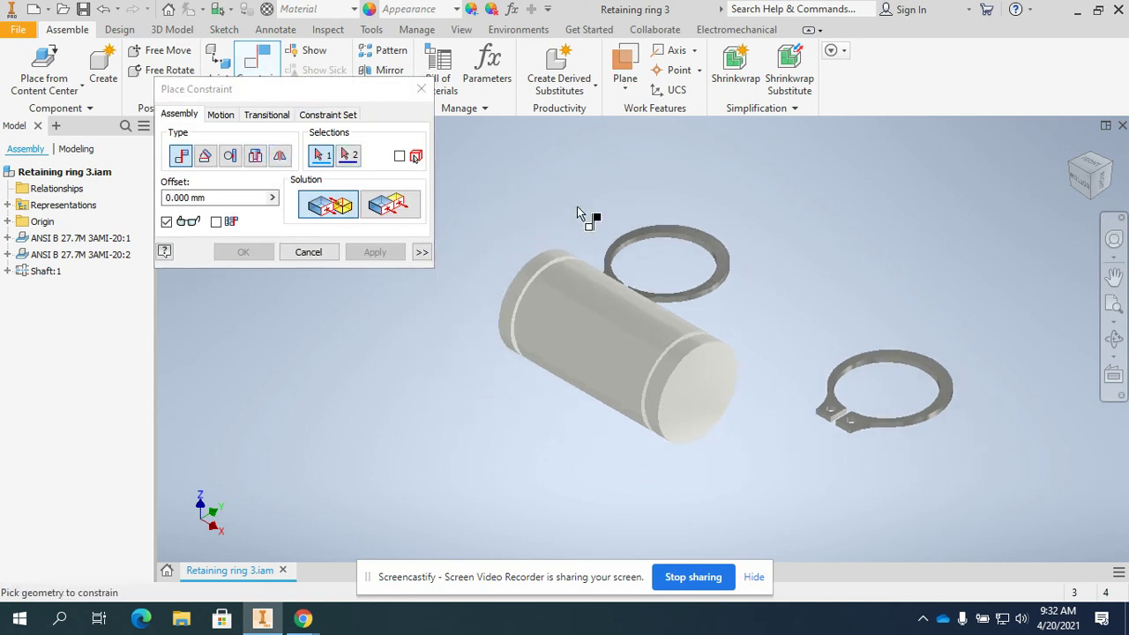
click(666, 238)
scroll(540, 291, down, 5)
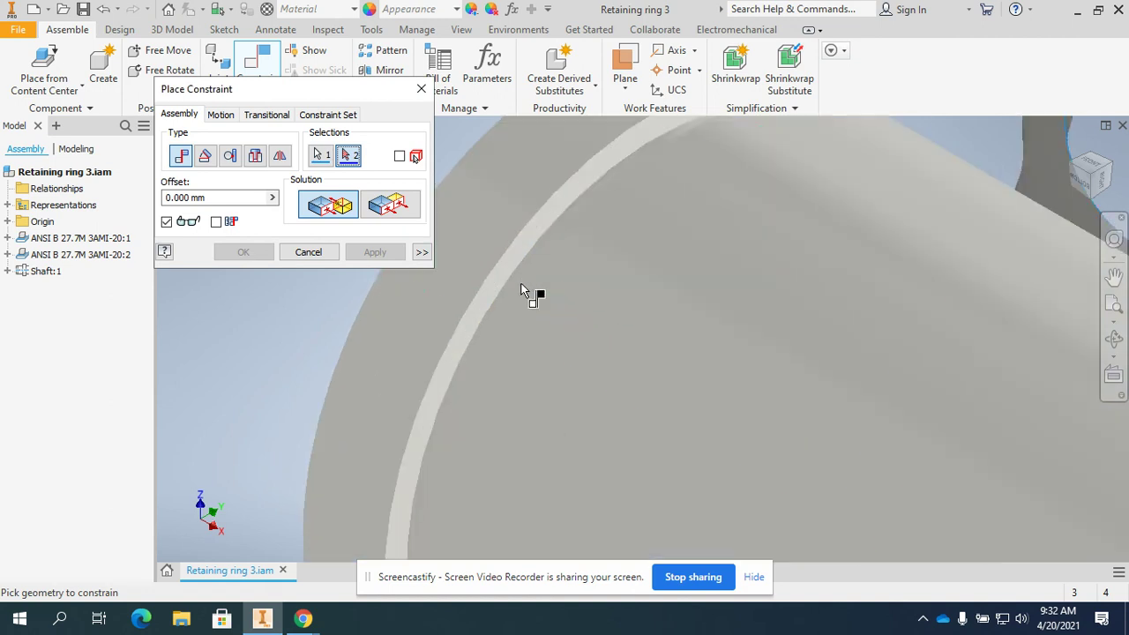
scroll(517, 292, down, 3)
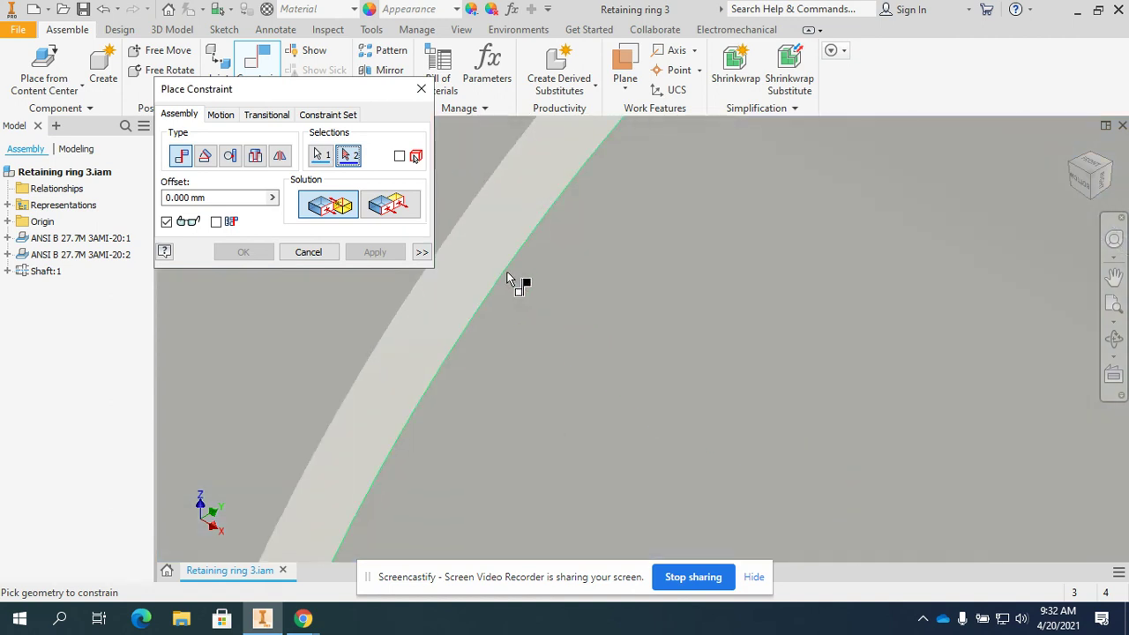
click(1113, 339)
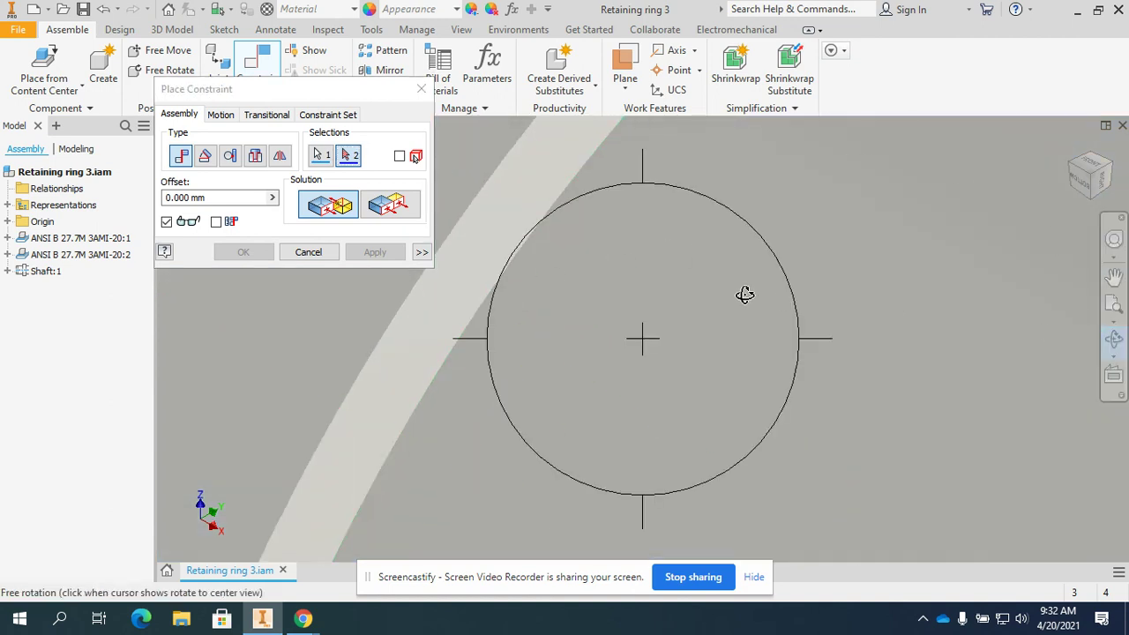
drag(743, 294, 778, 297)
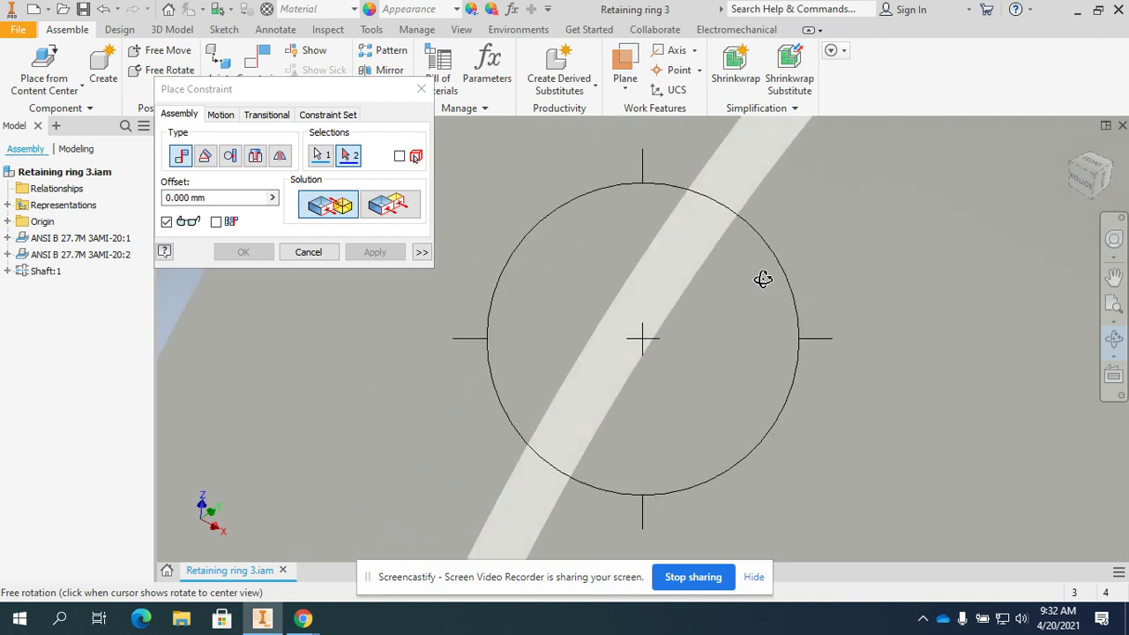
scroll(758, 267, up, 3)
click(1113, 339)
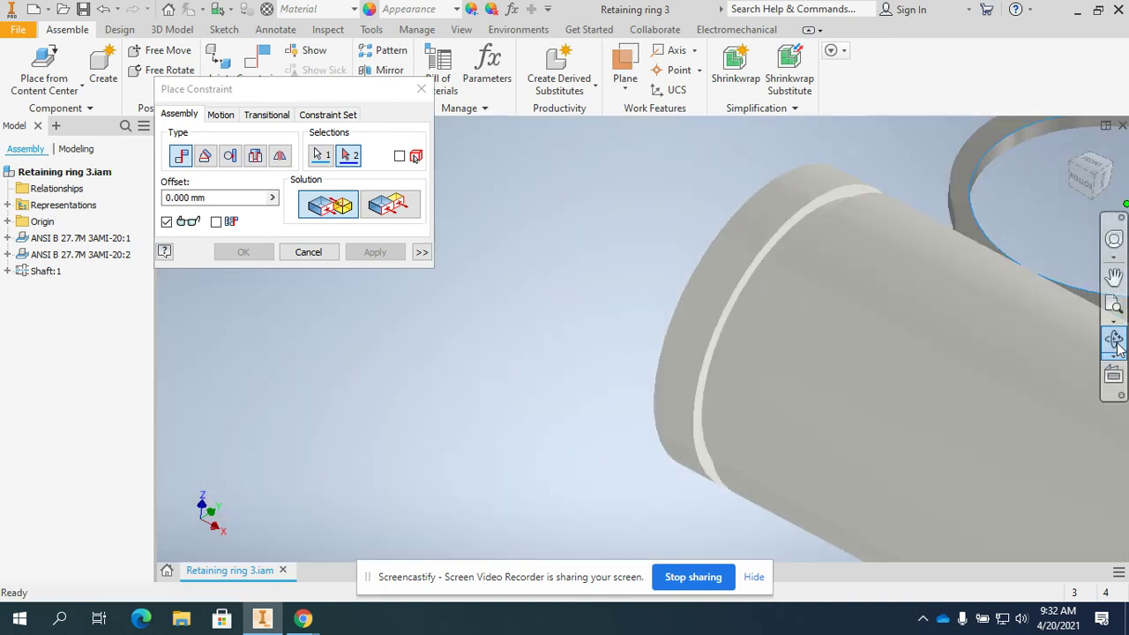
click(1113, 338)
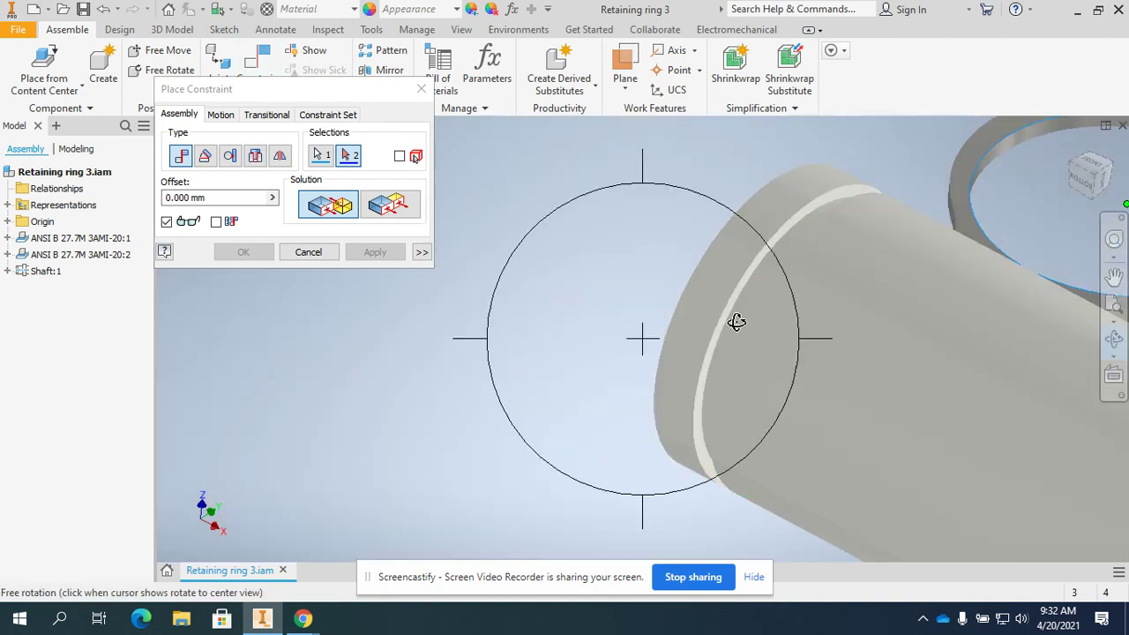
drag(735, 321, 781, 325)
drag(805, 263, 797, 241)
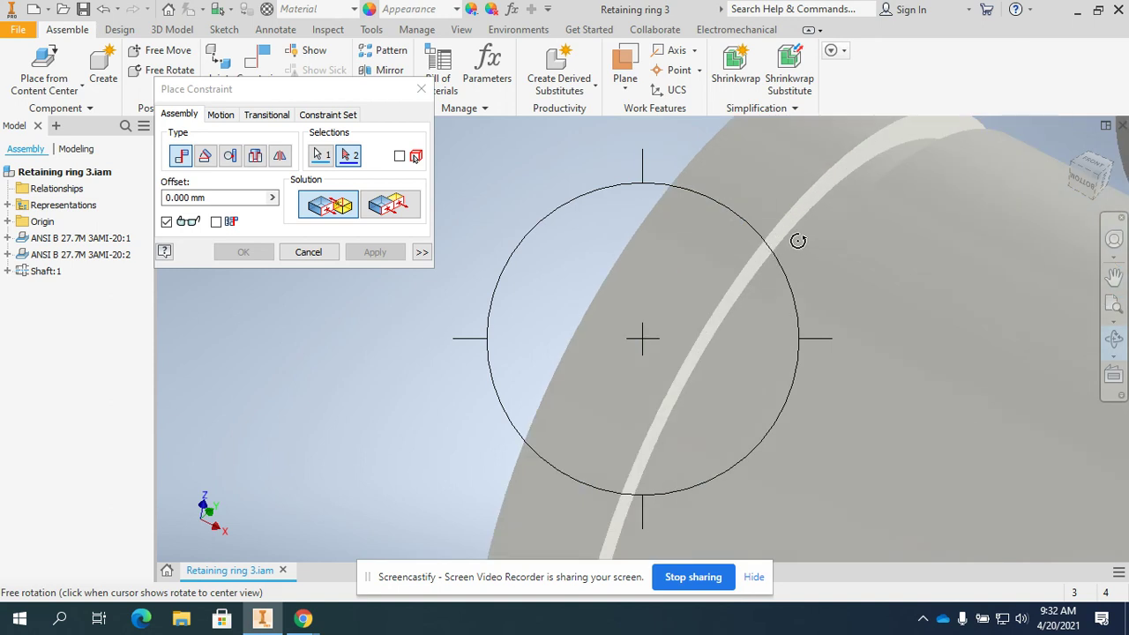
key(Escape)
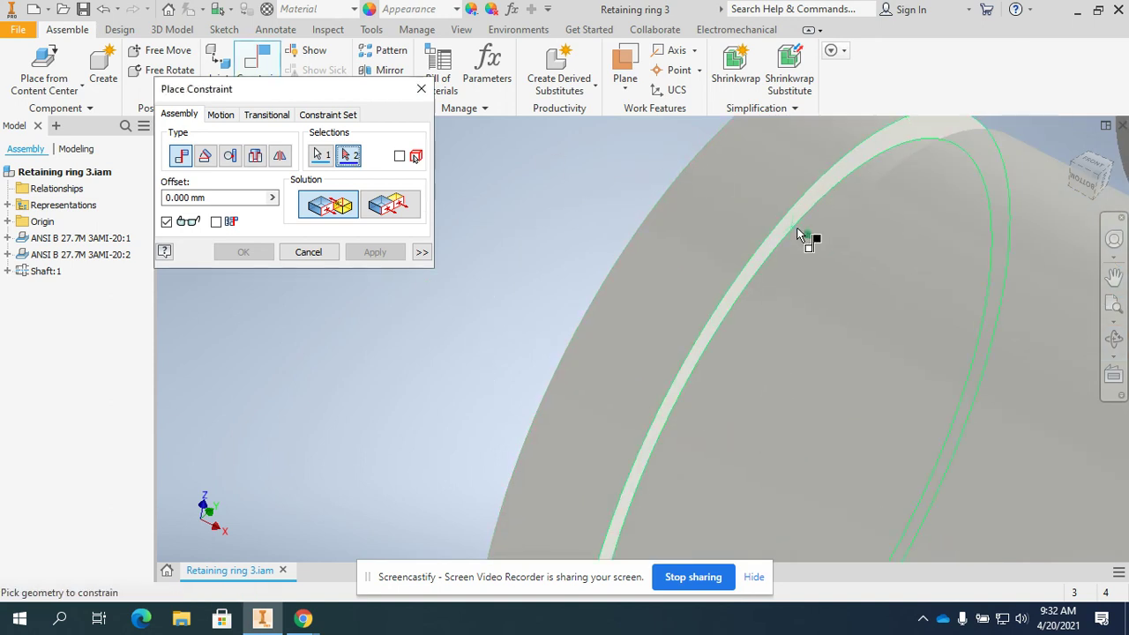
click(796, 234)
scroll(671, 196, down, 5)
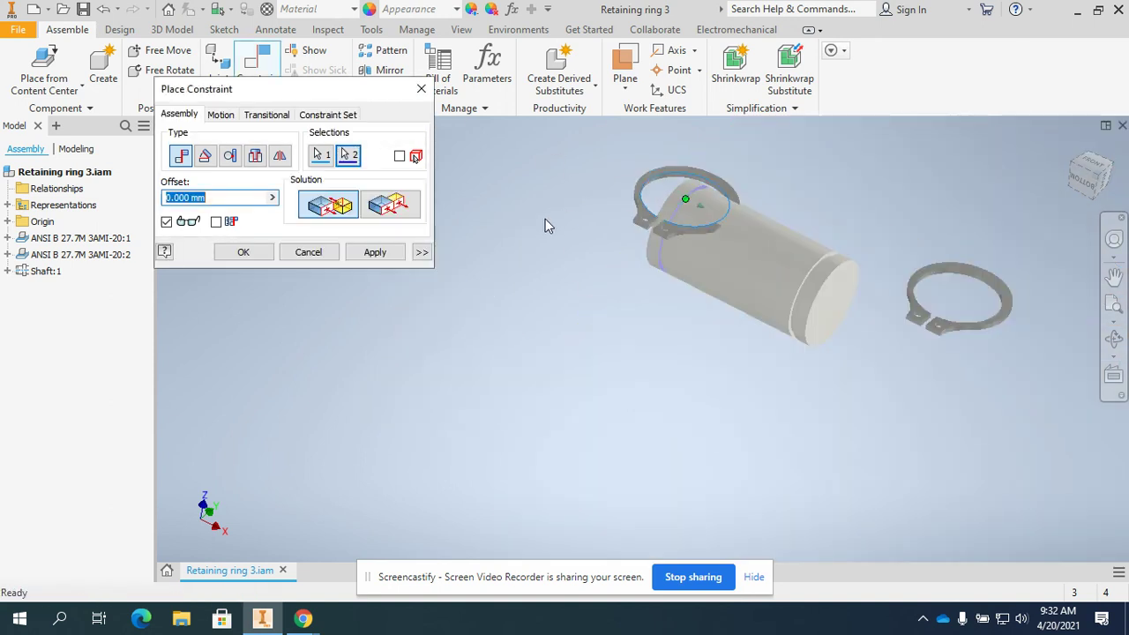
click(255, 156)
click(305, 251)
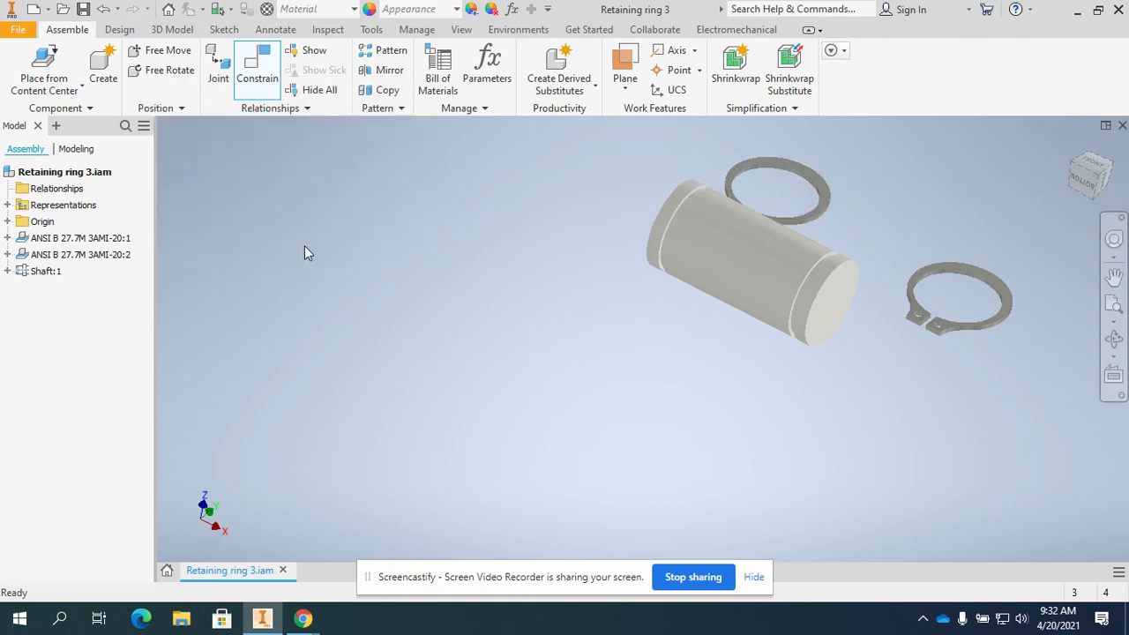
Insert-constrain the first ring onto the shaft's end groove edge.
click(259, 76)
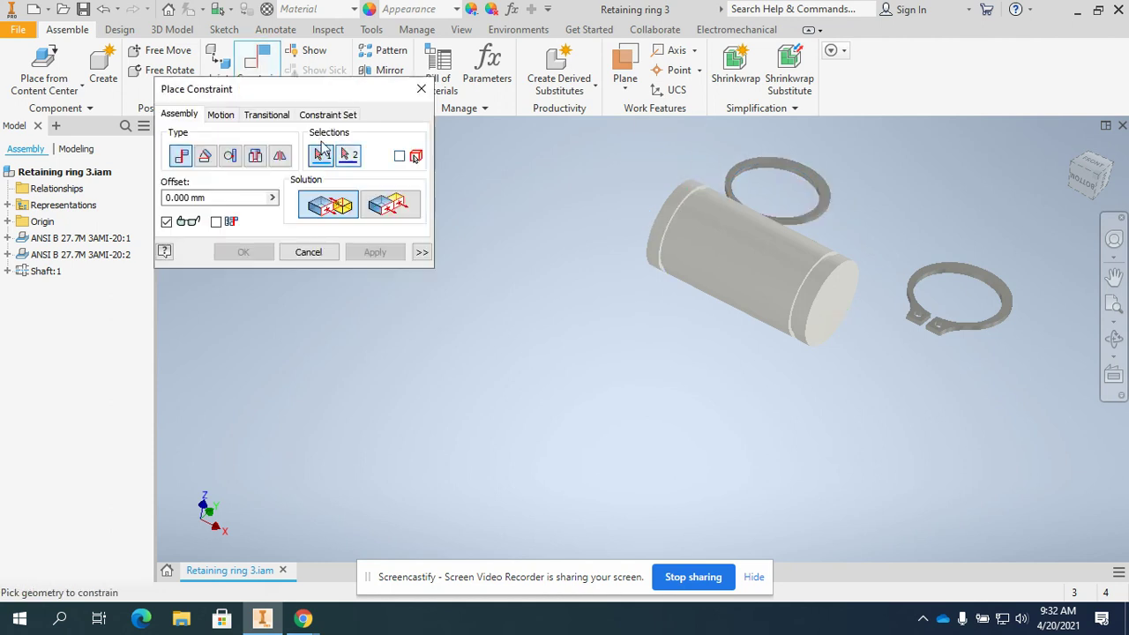
click(255, 156)
scroll(684, 212, up, 5)
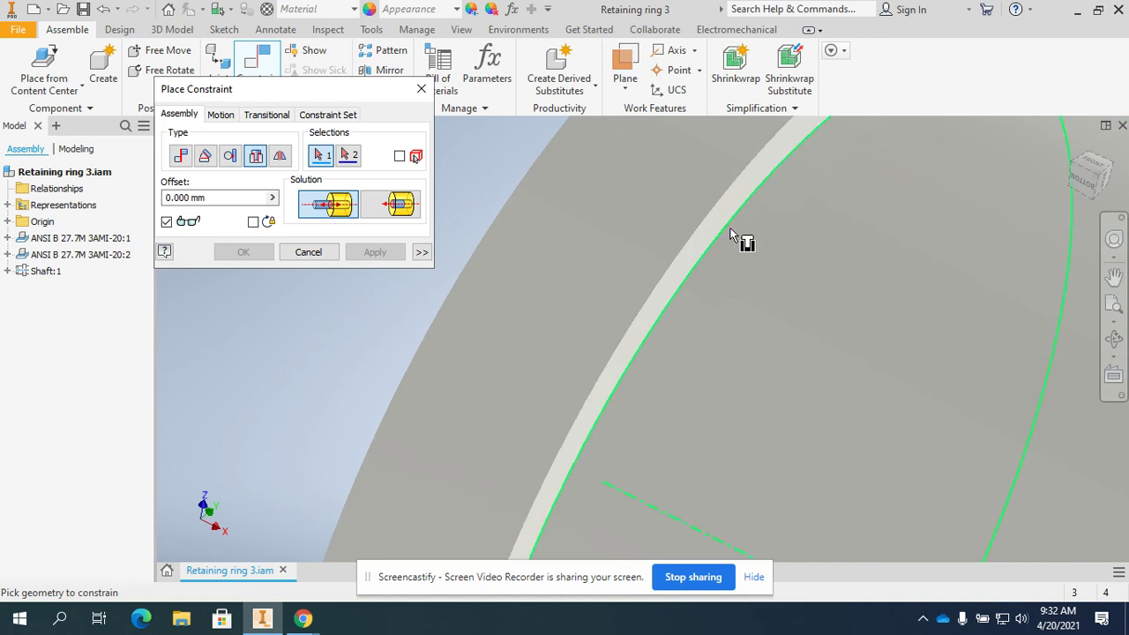
click(726, 227)
scroll(725, 224, down, 5)
scroll(733, 222, up, 3)
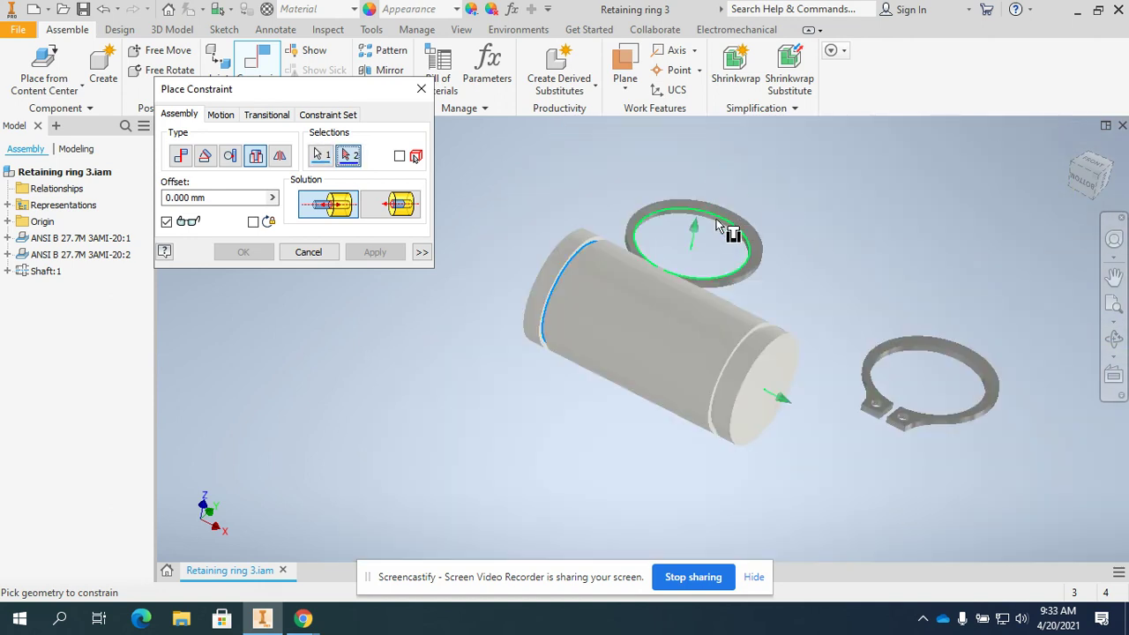
click(718, 220)
click(392, 256)
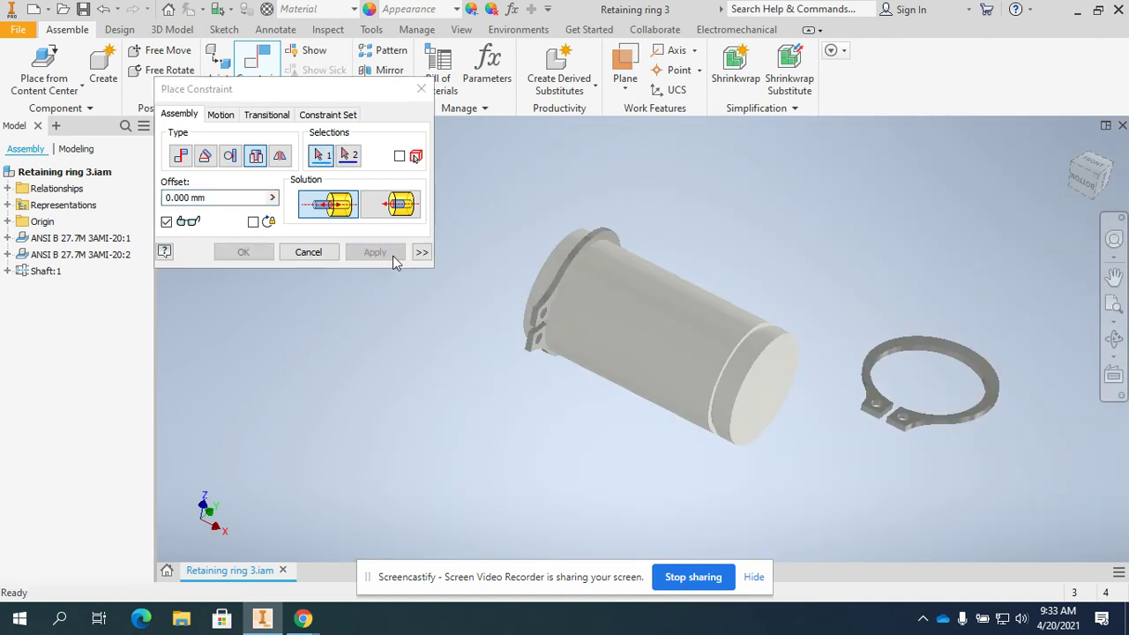
Insert-constrain the second ring onto the shaft's opposite end edge.
click(908, 346)
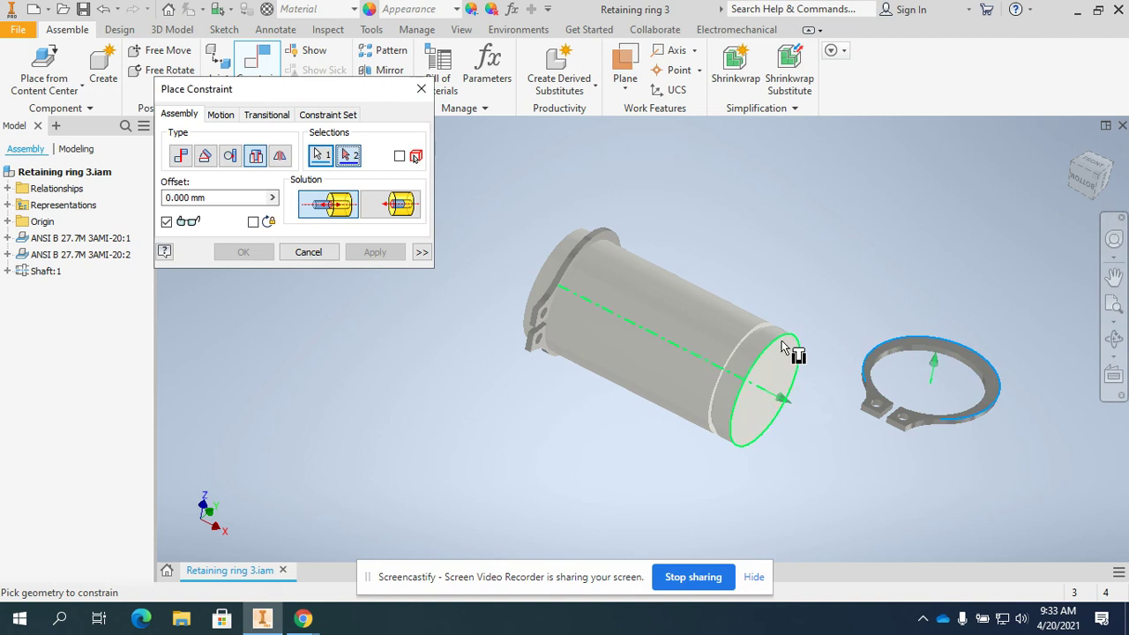
click(737, 347)
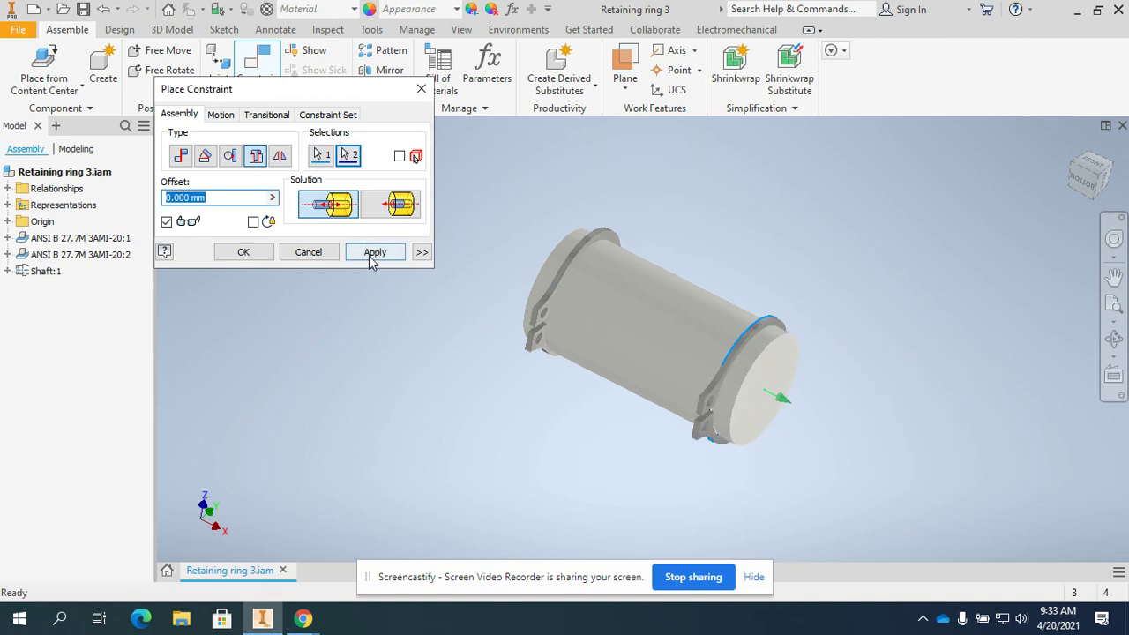
click(374, 254)
click(309, 253)
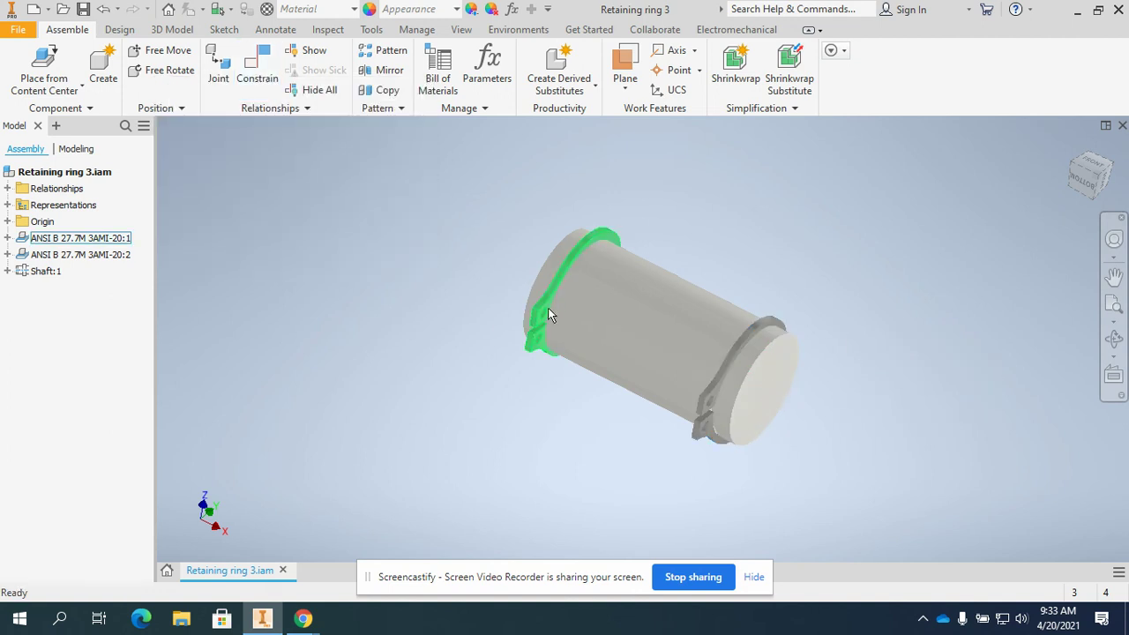
Rotate the front retaining ring so its lugs face upward.
click(548, 307)
drag(712, 390, 837, 296)
scroll(829, 289, up, 5)
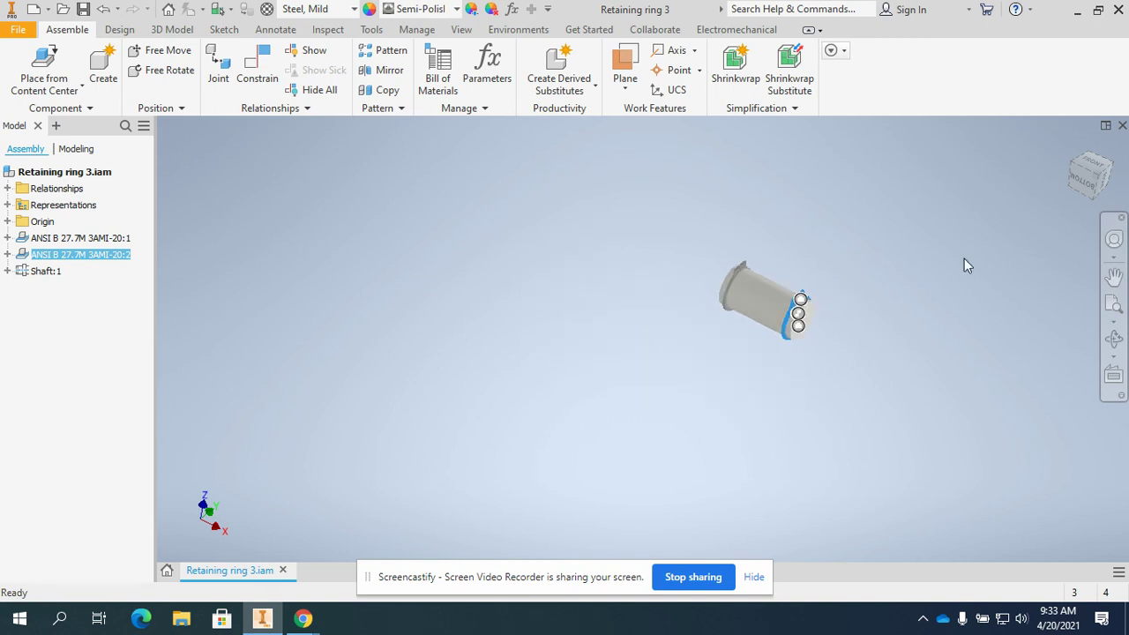
Orbit around the assembly to check the rings, then return to the Home view.
click(1114, 339)
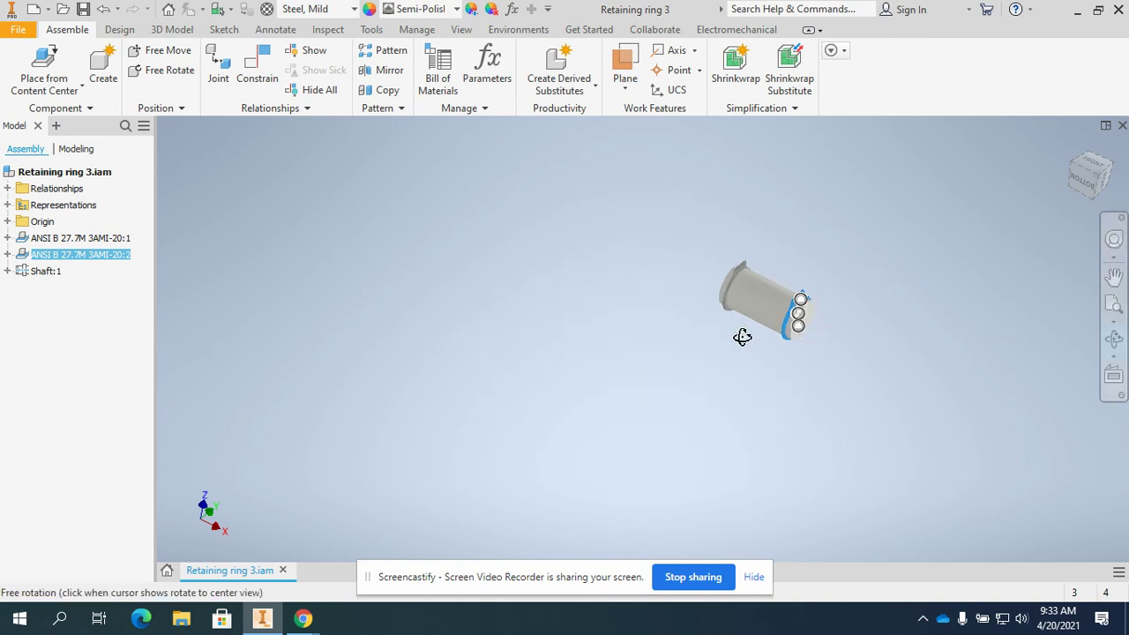
drag(743, 335, 705, 289)
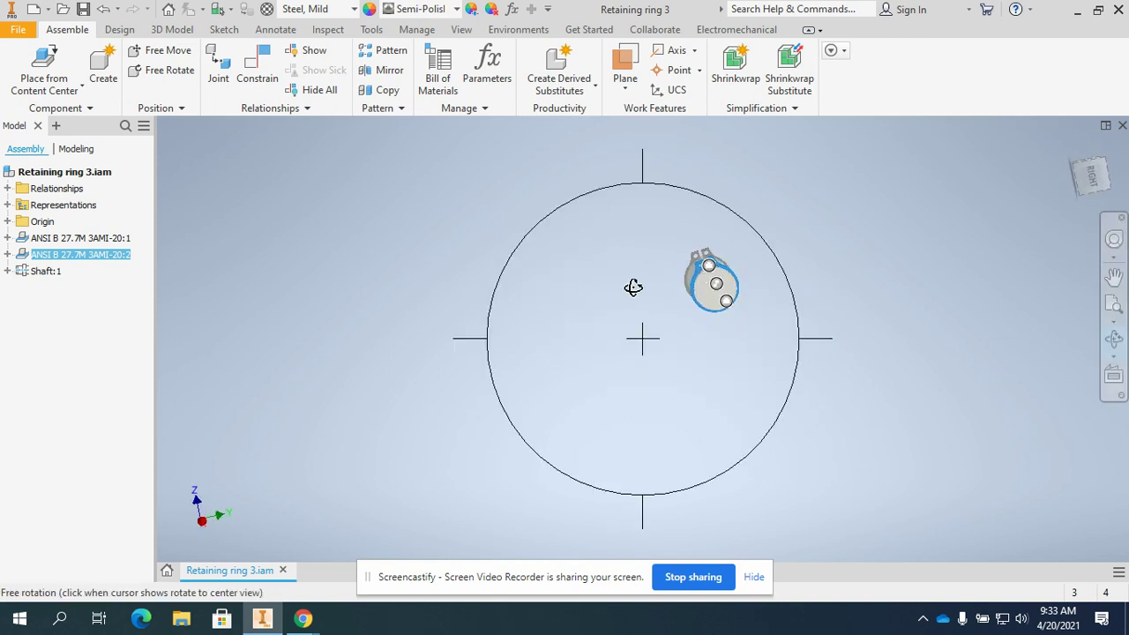
drag(632, 285, 705, 287)
click(1069, 150)
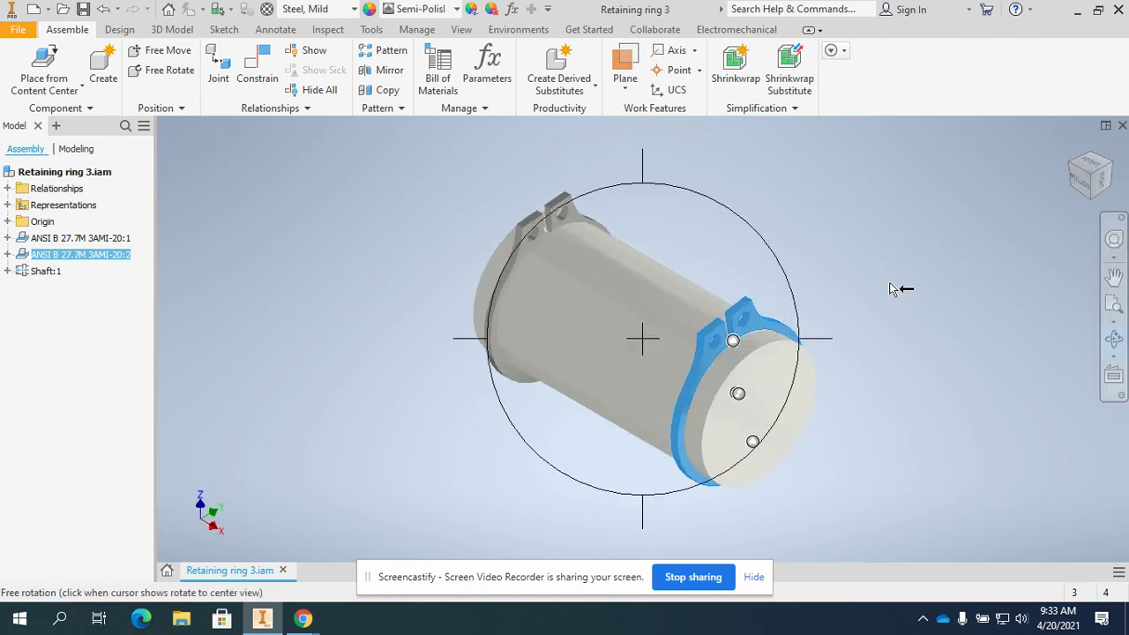
key(Escape)
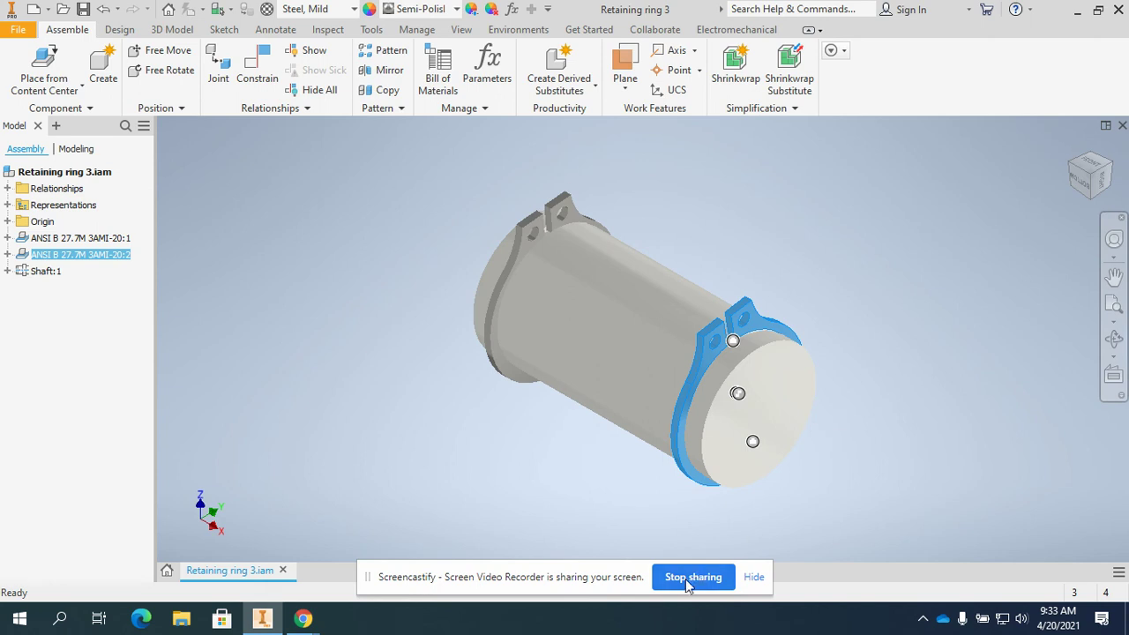